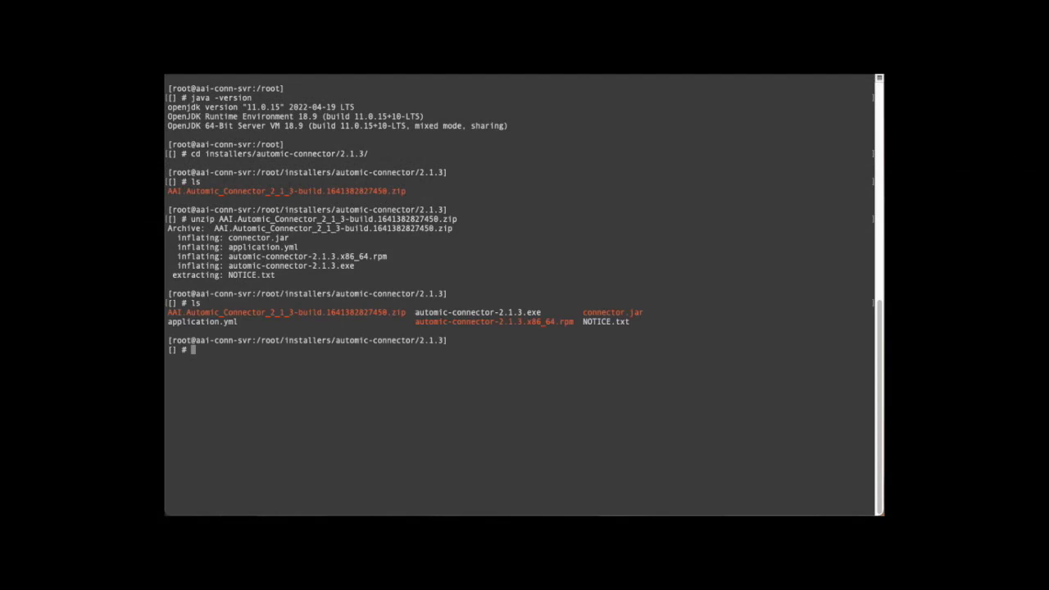
# - Begin the rpm -i install command for the unpacked connector package
pyautogui.write('rpm -i')
# - Install automic-connector-2.1.3.x86_64.rpm with rpm -i, then type mkdir /var/log/connector-framework
pyautogui.moveTo(416, 321); pyautogui.dragTo(564, 321)
pyautogui.press('super+c')
pyautogui.click(578, 353)
pyautogui.press('super+v')
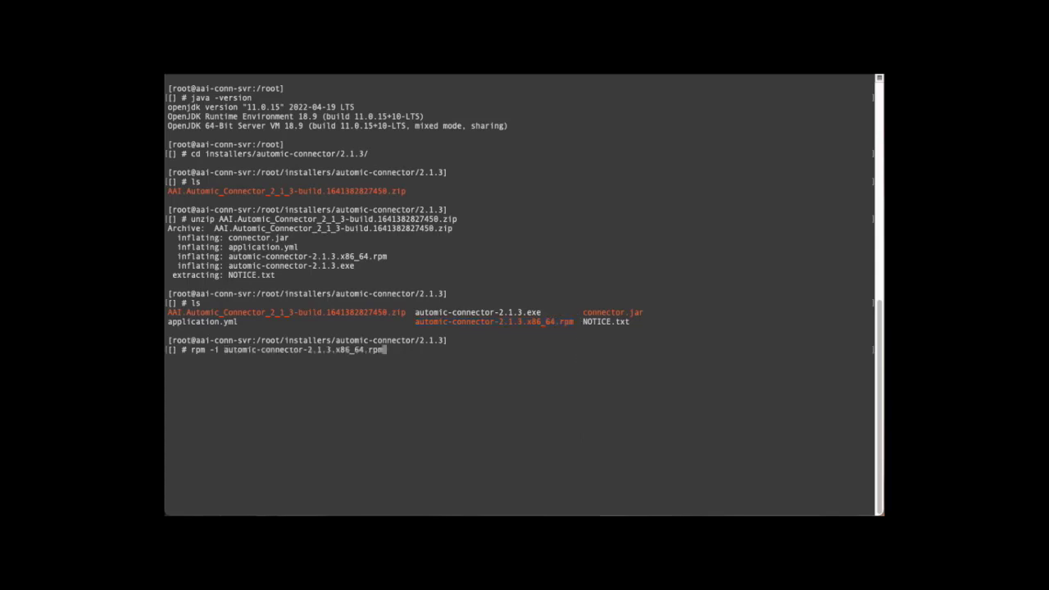
pyautogui.press('Return')
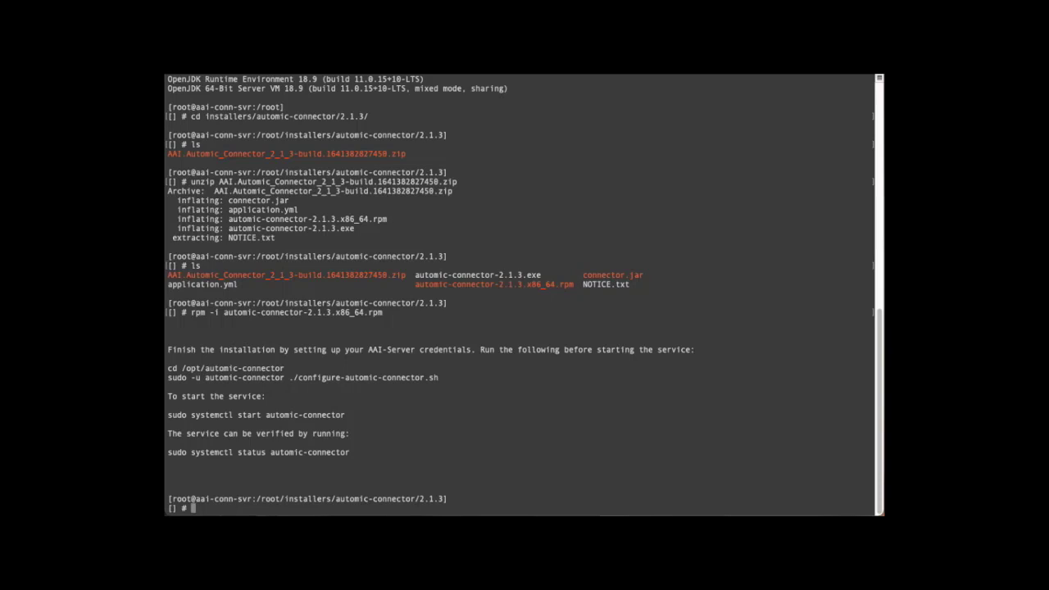
pyautogui.write('mkdir /var/log/connector')
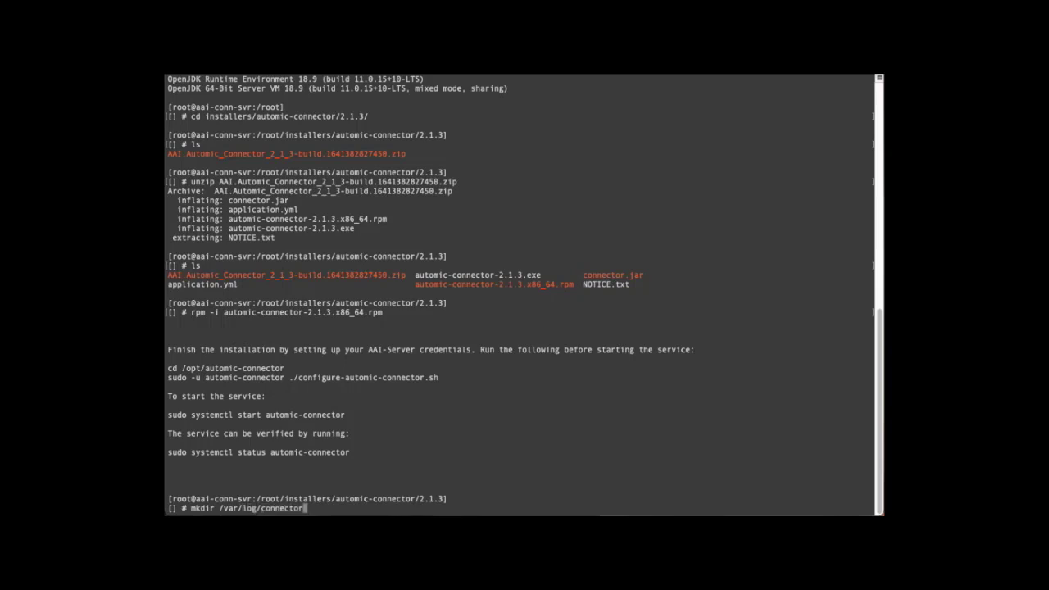
pyautogui.write('-framework')
# - Create /var/log/connector-framework and assign it to the broadcom group
pyautogui.press('Return')
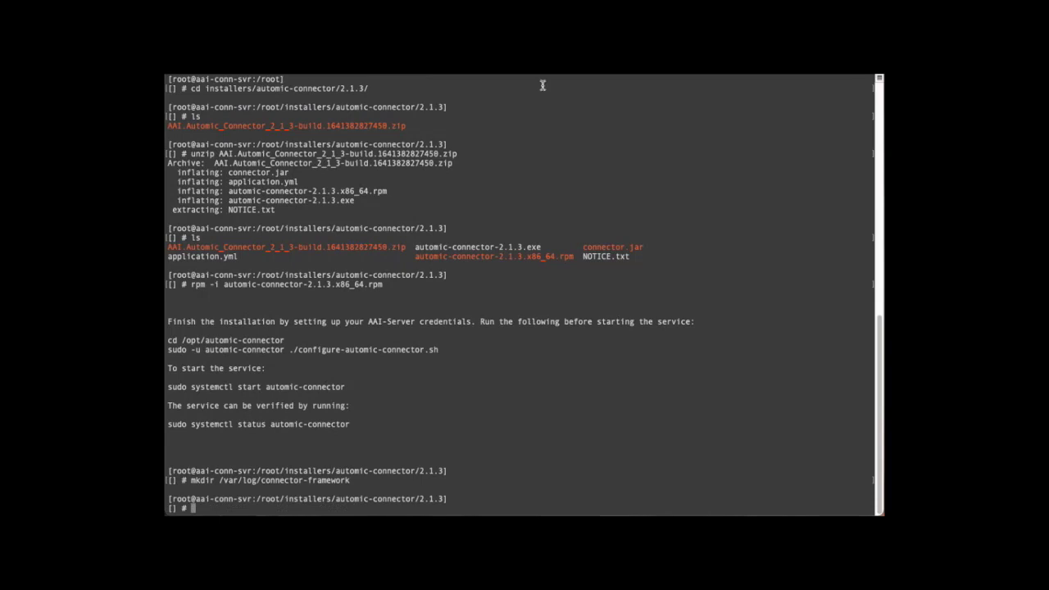
pyautogui.write('chgrp broadcom')
pyautogui.moveTo(219, 482); pyautogui.dragTo(353, 480)
pyautogui.middleClick(399, 439)
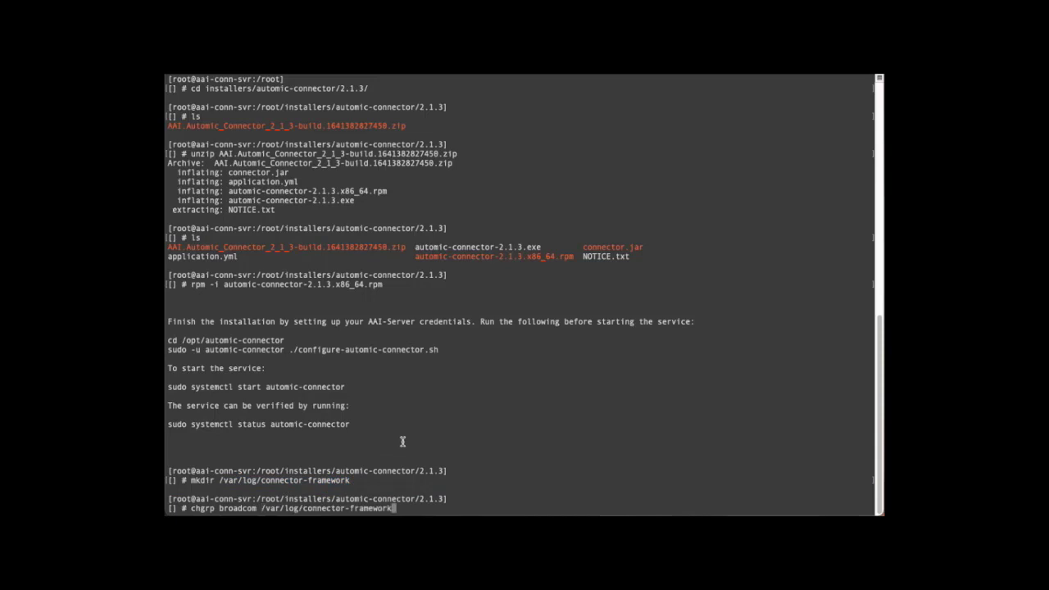
pyautogui.press('Return')
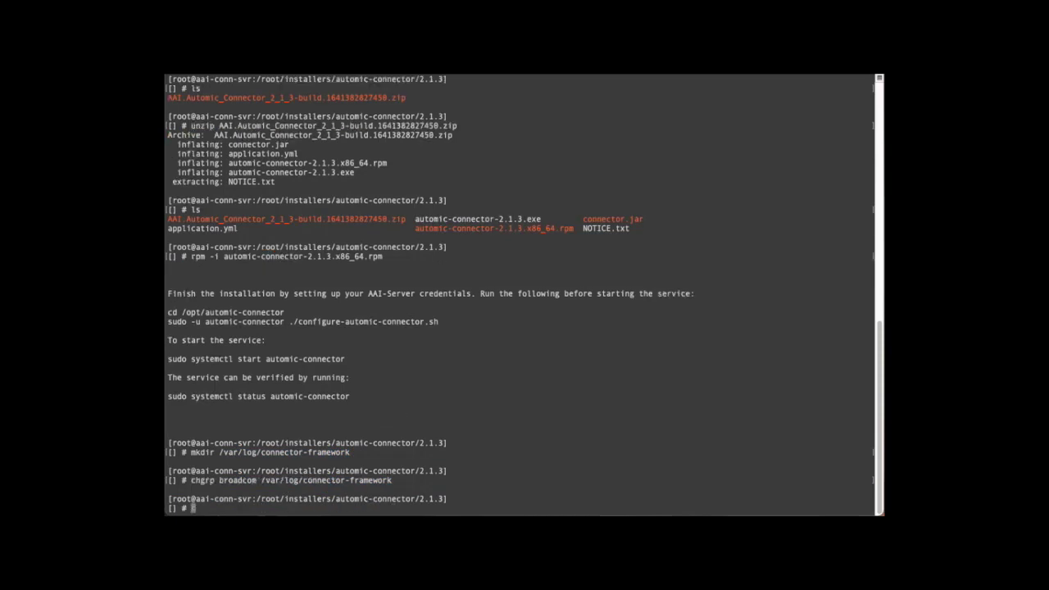
# - Set the log folder's permissions to 774 and enter cd /opt/automic-connector
pyautogui.write('chmod 774')
pyautogui.moveTo(262, 482); pyautogui.dragTo(392, 482)
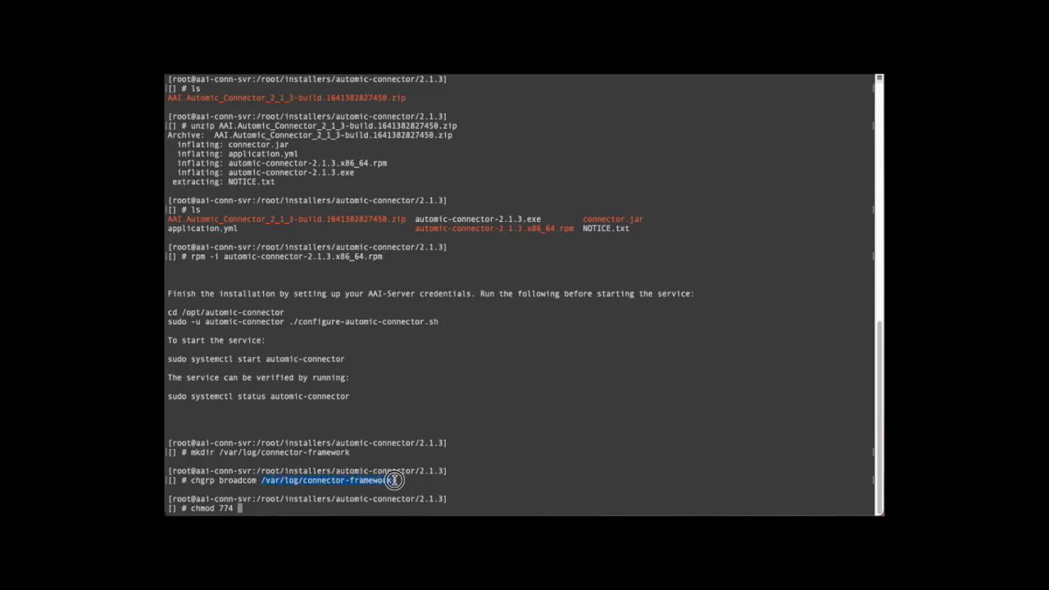
pyautogui.write('/var/log/connector-framework')
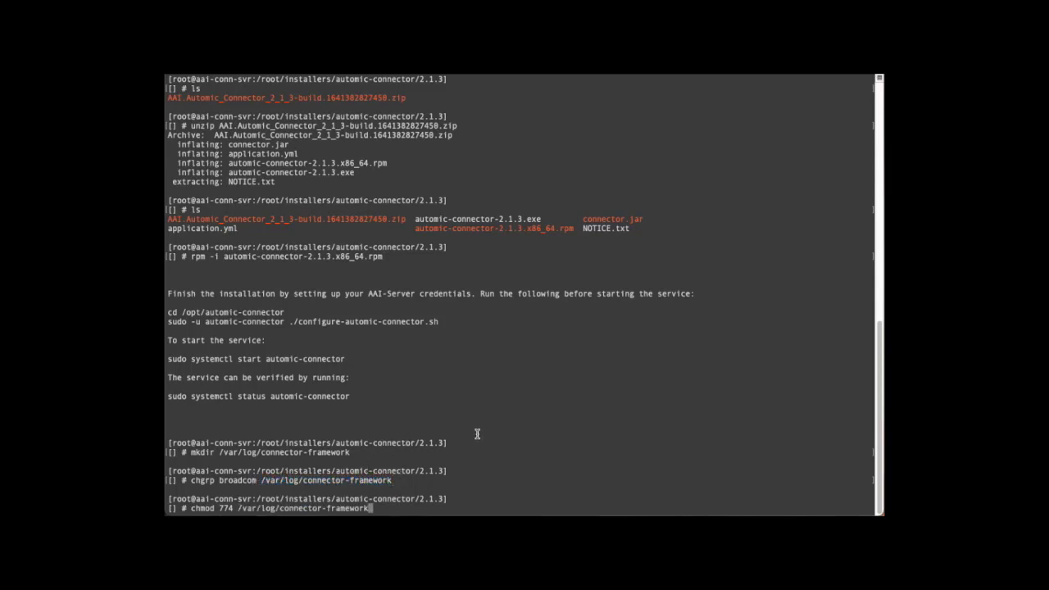
pyautogui.press('Return')
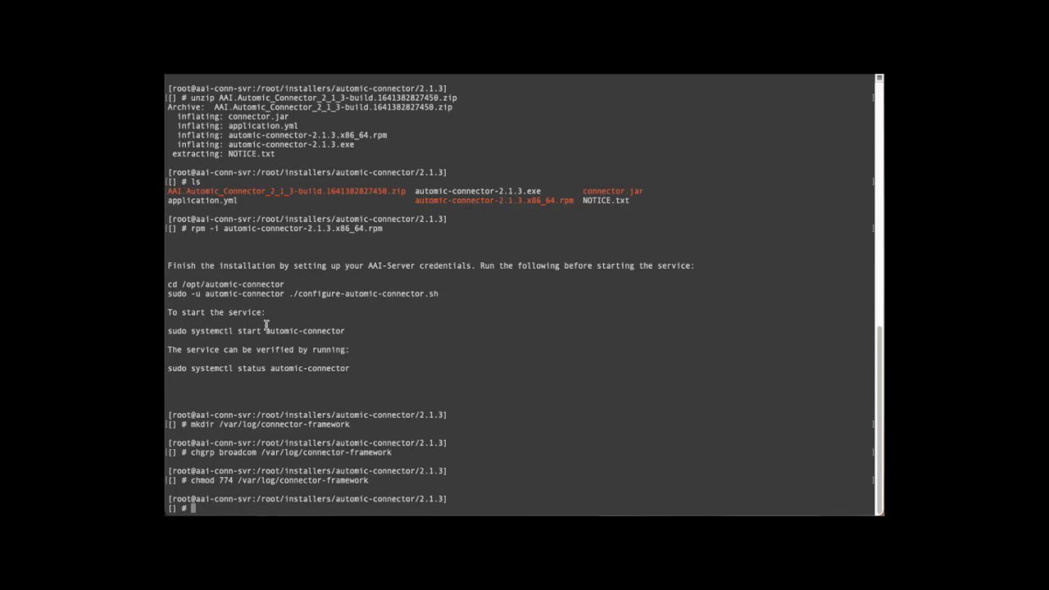
pyautogui.moveTo(172, 284); pyautogui.dragTo(283, 285)
pyautogui.middleClick(403, 326)
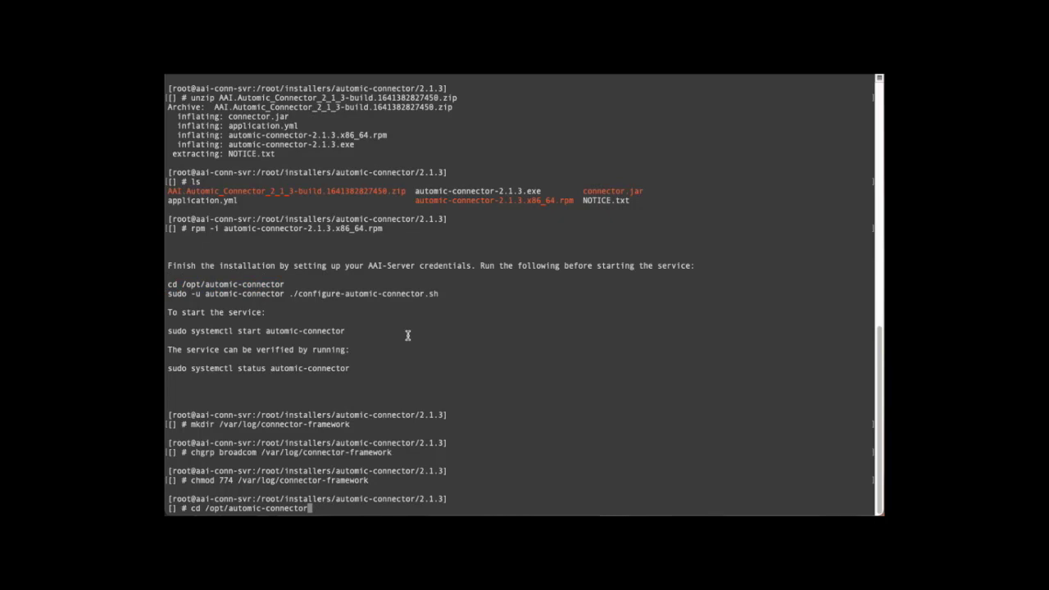
# - From /opt/automic-connector, run configure-automic-connector.sh as automic-connector and continue past the TLS notice
pyautogui.press('Return')
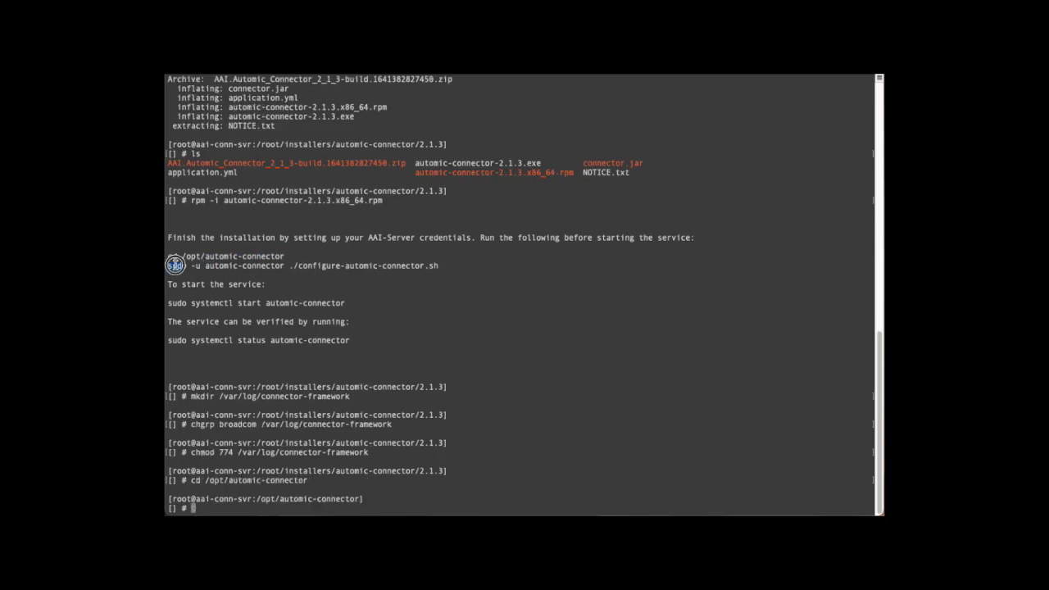
pyautogui.moveTo(176, 265); pyautogui.dragTo(438, 266)
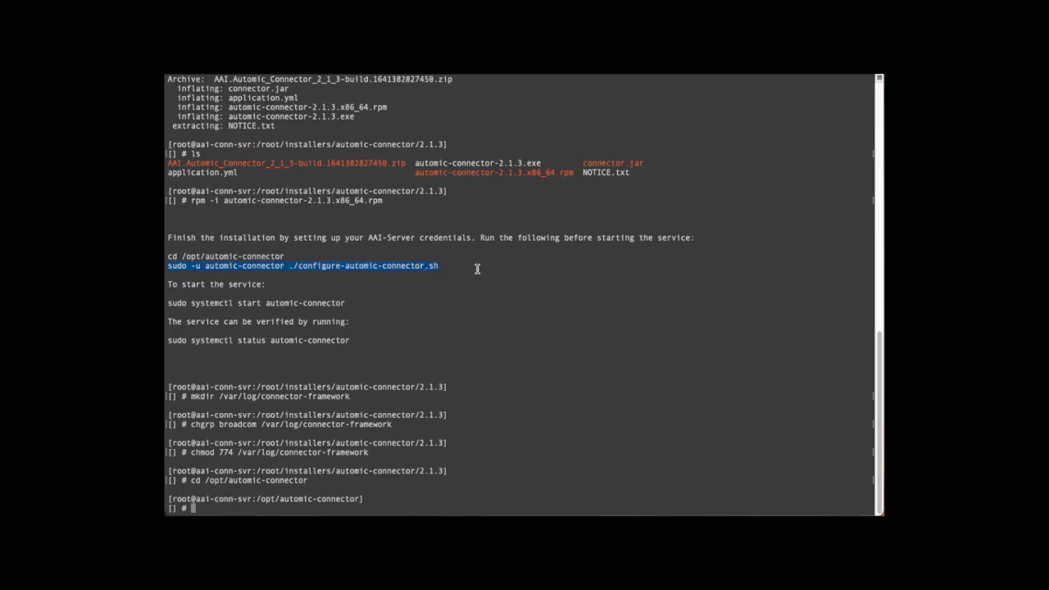
pyautogui.write('sudo -u automic-connector ./configure-automic-connector.sh')
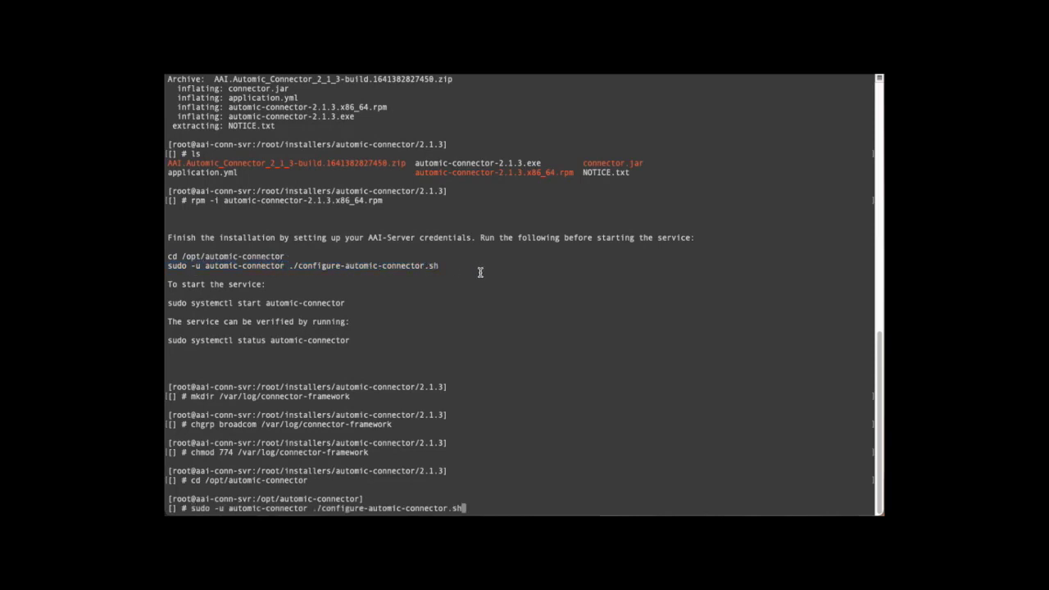
pyautogui.press('Return')
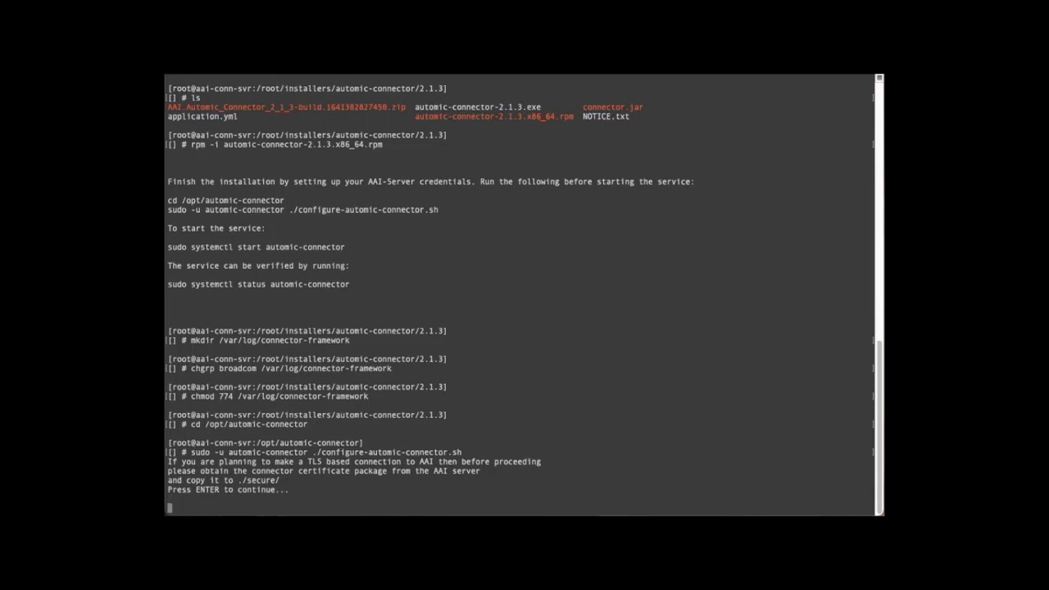
pyautogui.press('Return')
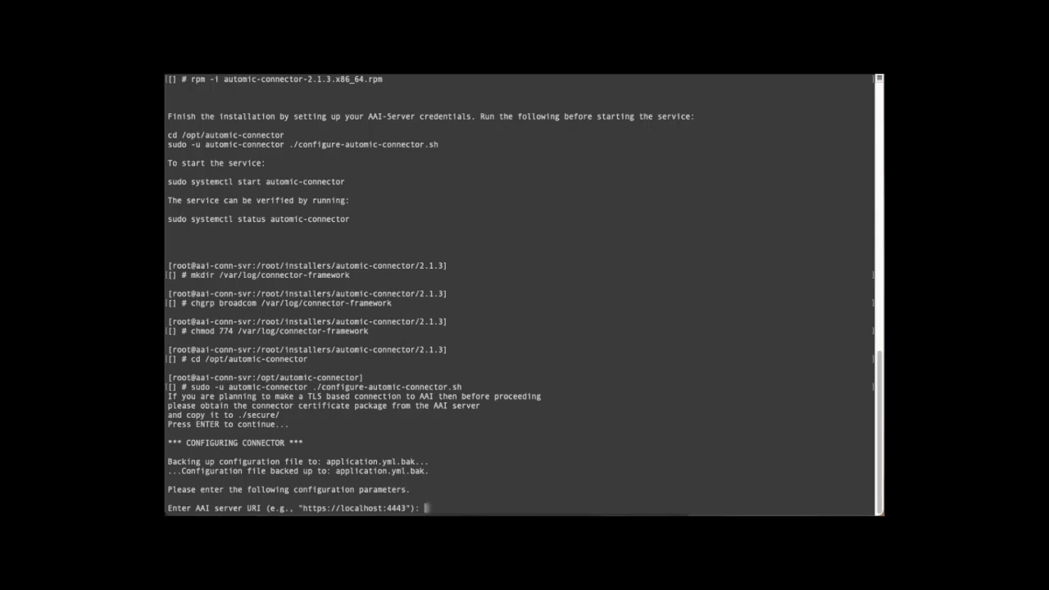
pyautogui.write('http://prd.aai-s')
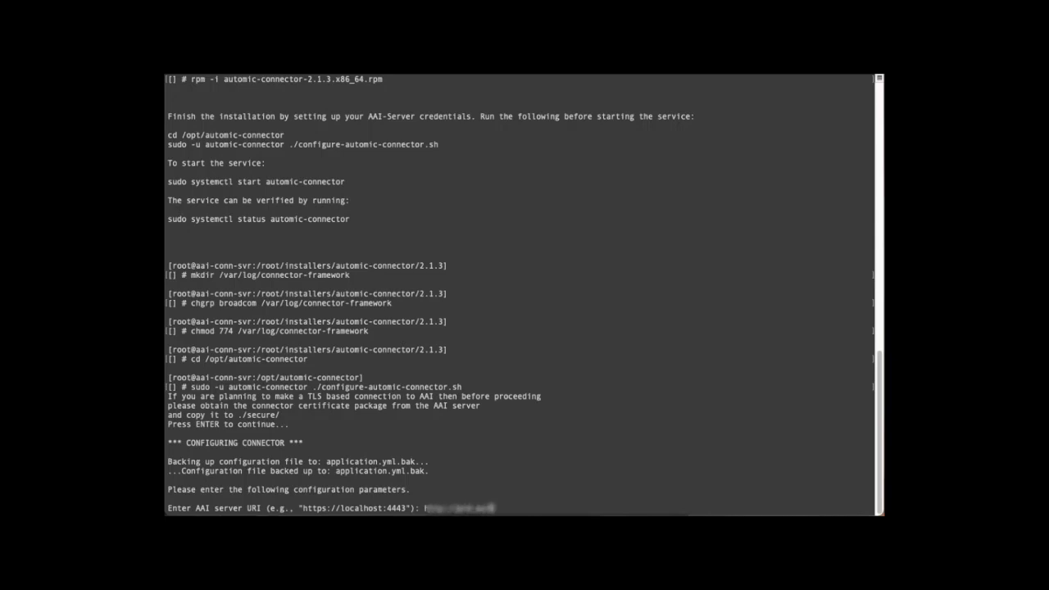
pyautogui.write(':8080')
pyautogui.press('Return')
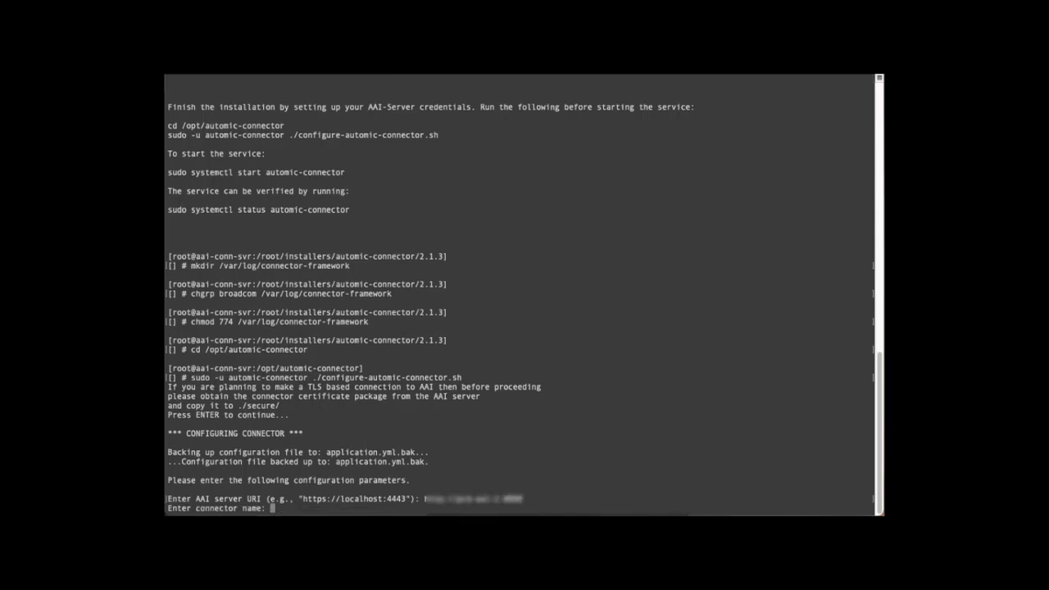
pyautogui.write('automic-200')
pyautogui.press('Return')
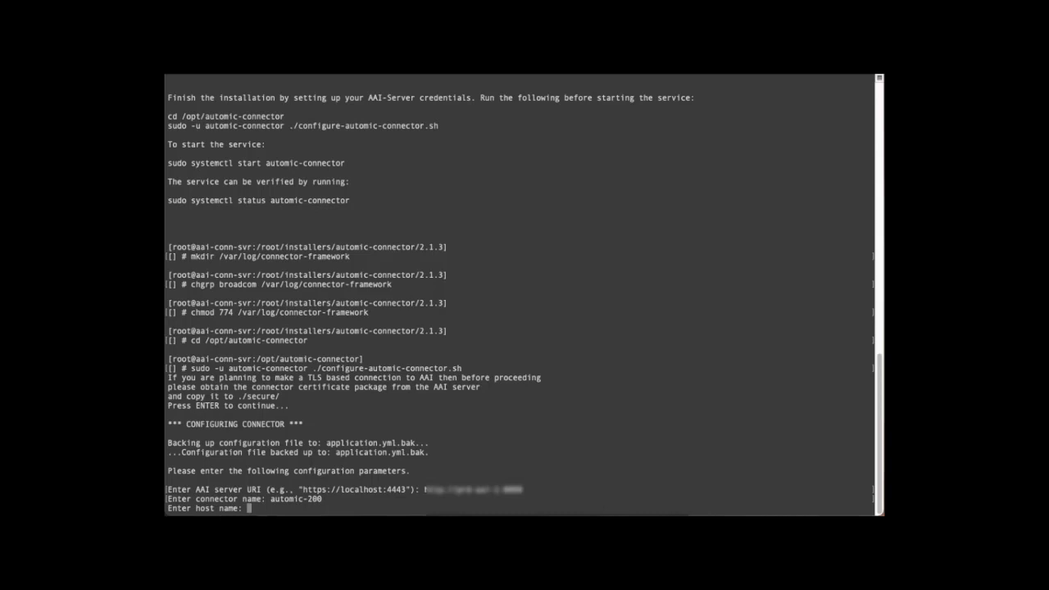
pyautogui.write('aai-conn-svr')
pyautogui.press('Return')
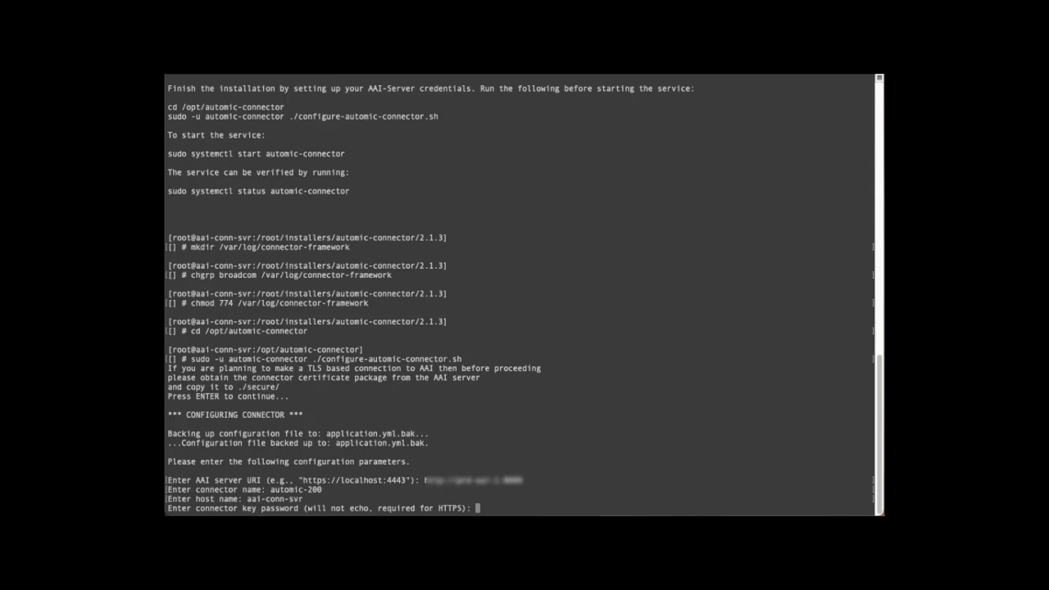
# - Answer the key password prompt, supply the AAI username and password, and set domain JAWS
pyautogui.press('Return')
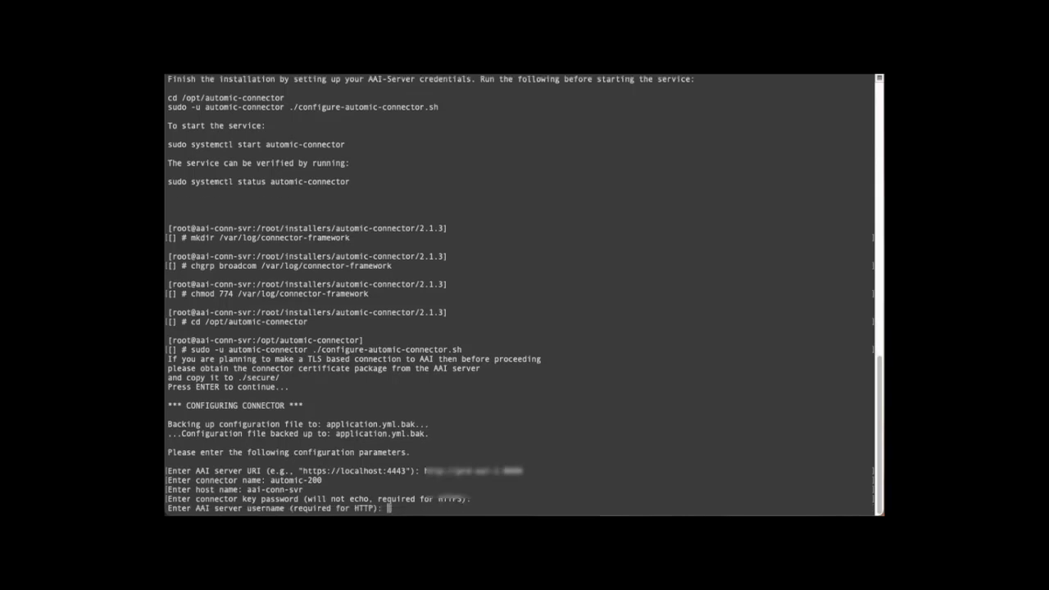
pyautogui.write('awaadmin')
pyautogui.press('Return')
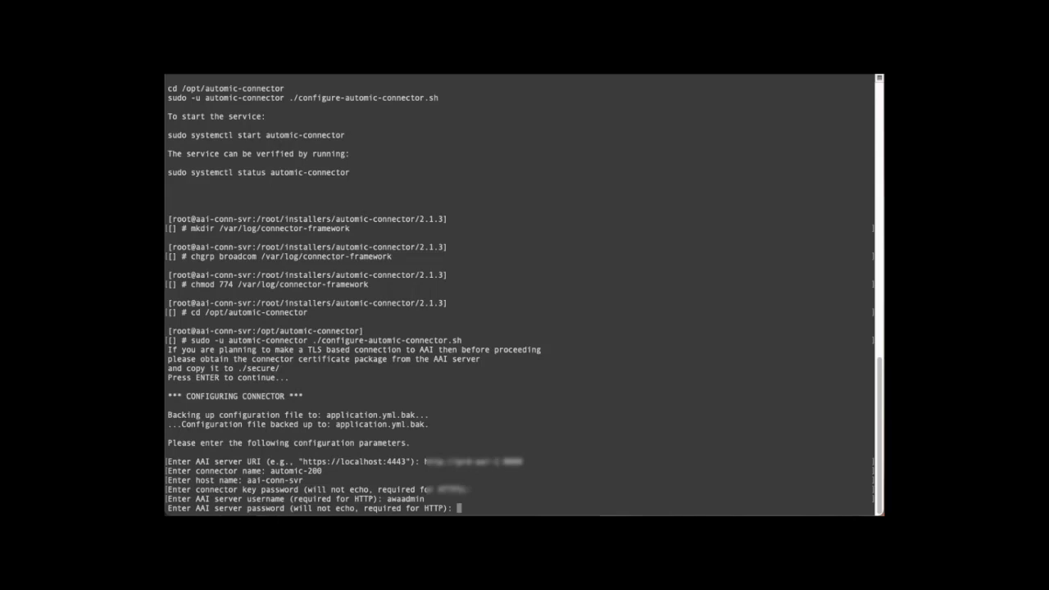
pyautogui.press('Return')
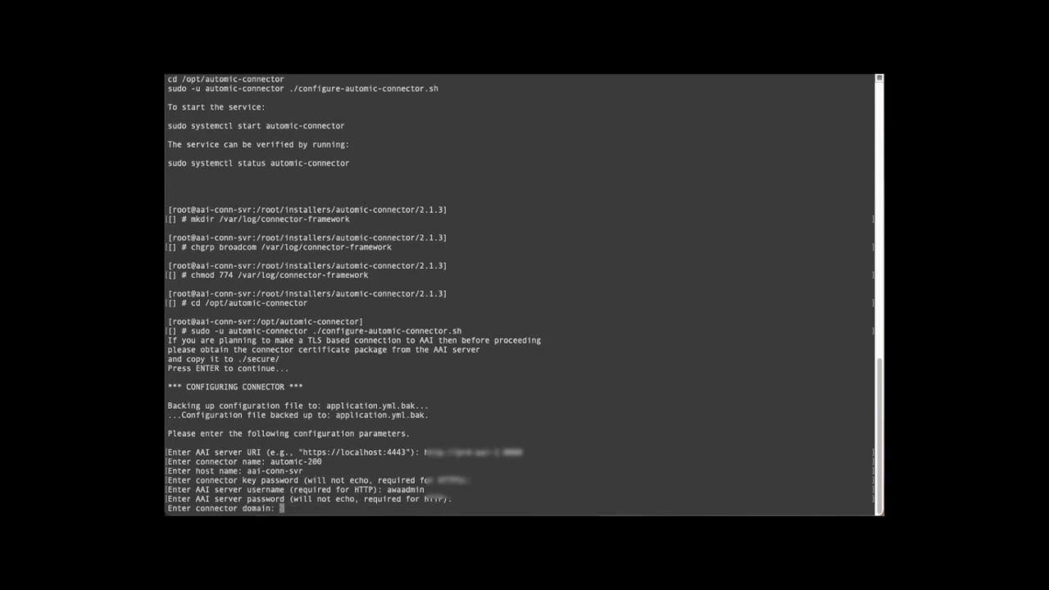
pyautogui.write('JAWS')
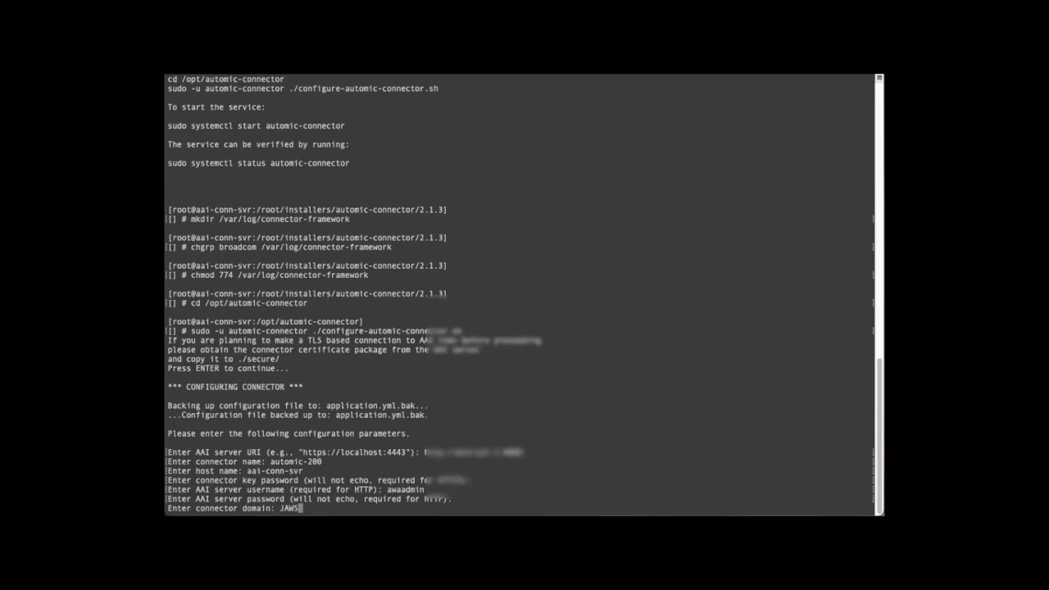
pyautogui.press('Return')
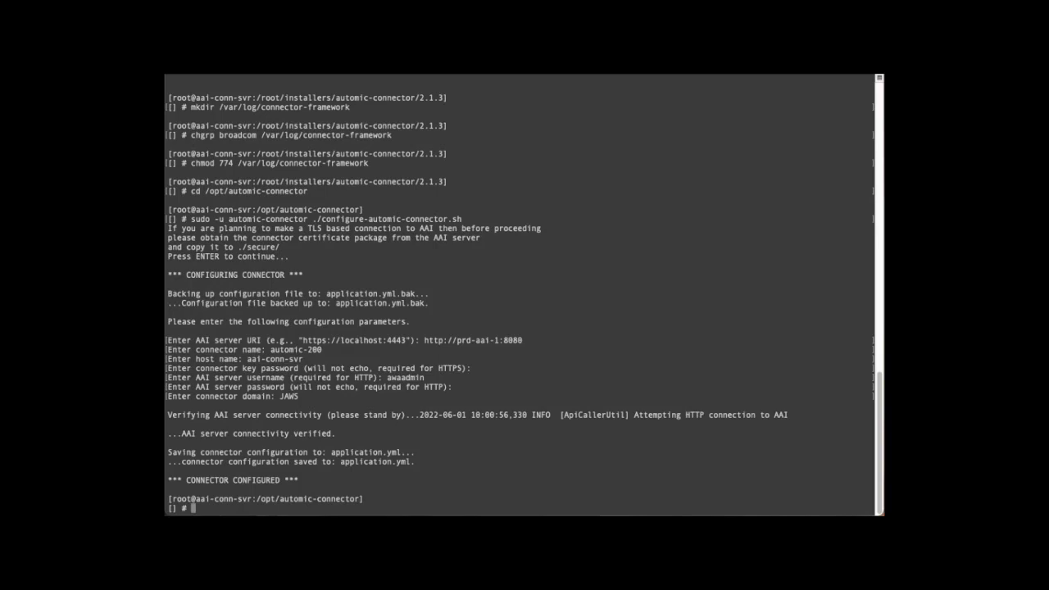
# - Check the automic-connector service status, start it, and confirm it shows active (running)
pyautogui.write('systemctl status automic-connector')
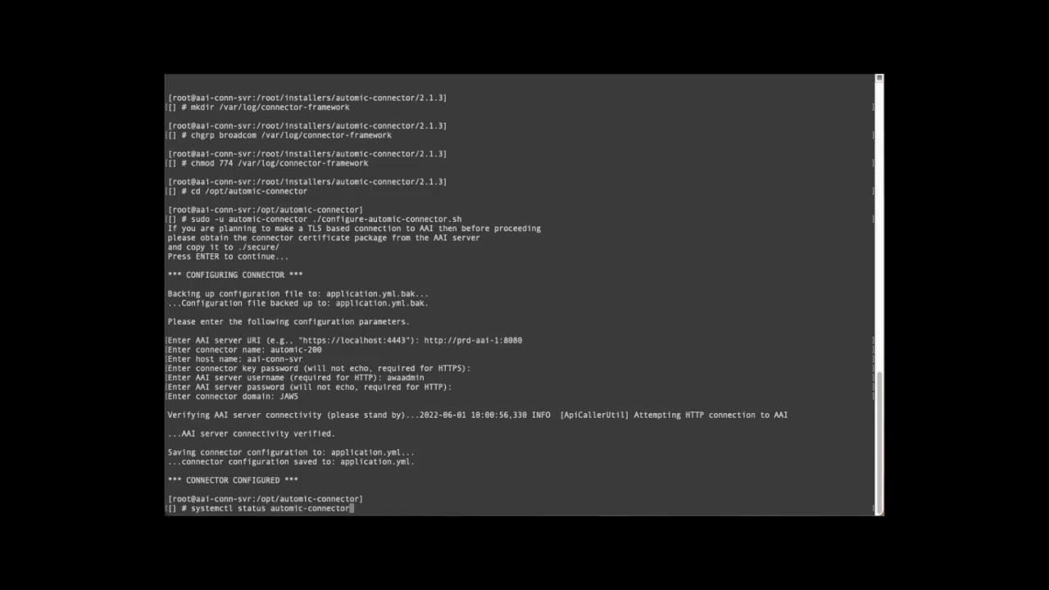
pyautogui.press('Return')
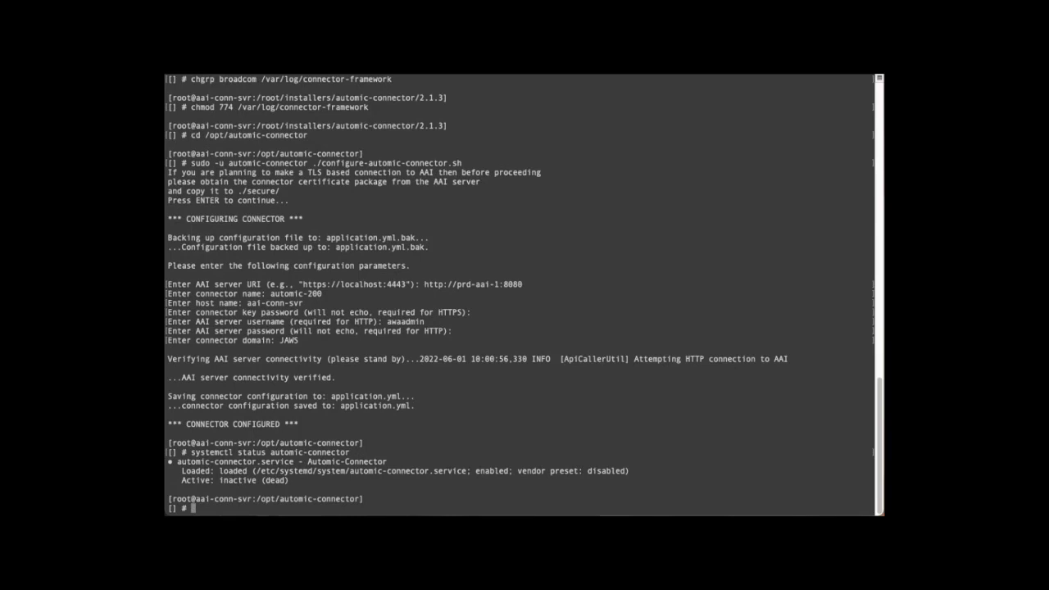
pyautogui.write('systemctl start automic-con')
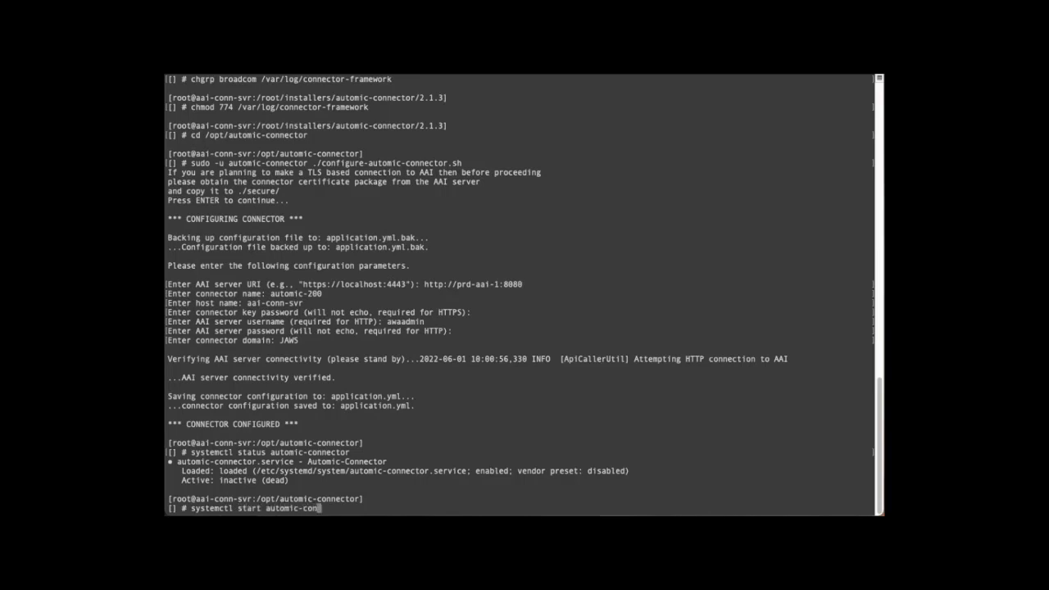
pyautogui.press('Tab')
pyautogui.press('Return')
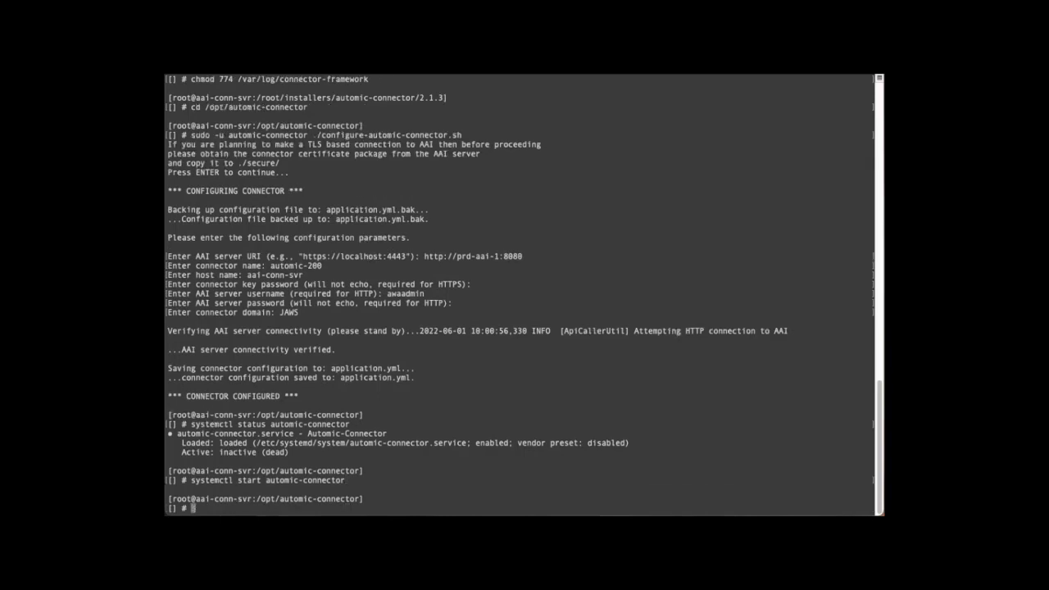
pyautogui.write('systemctl status autom')
pyautogui.press('Tab')
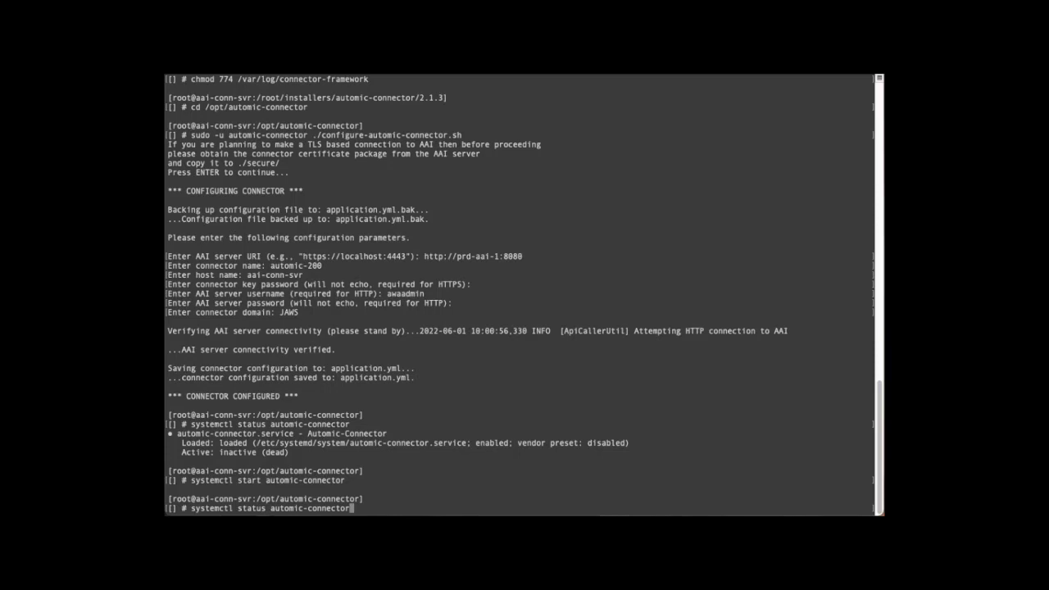
pyautogui.press('Return')
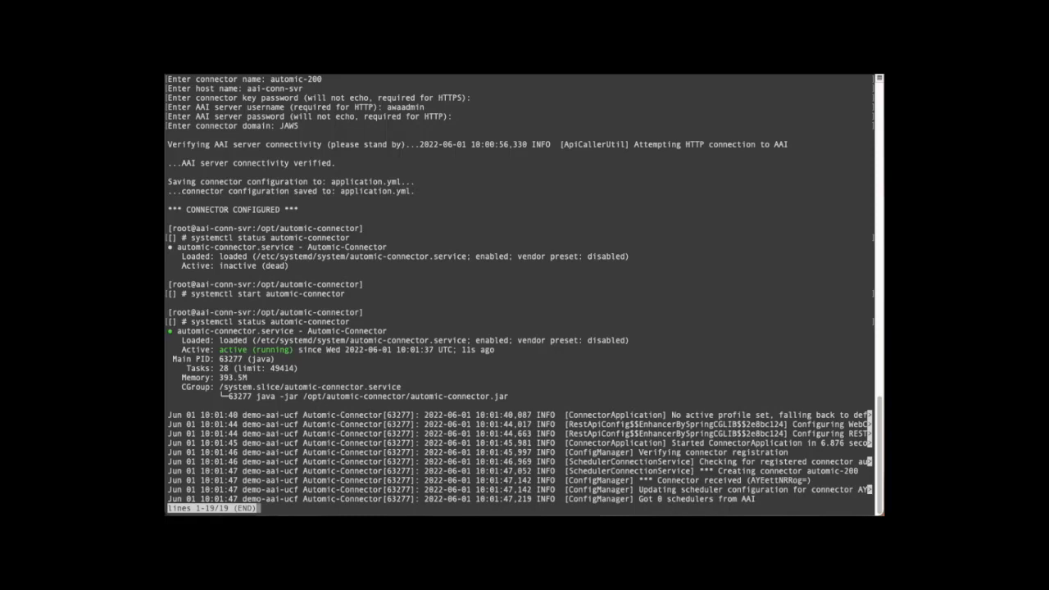
# - Quit the status pager and list /var/log contents with ls -ltr
pyautogui.write('qcd /va')
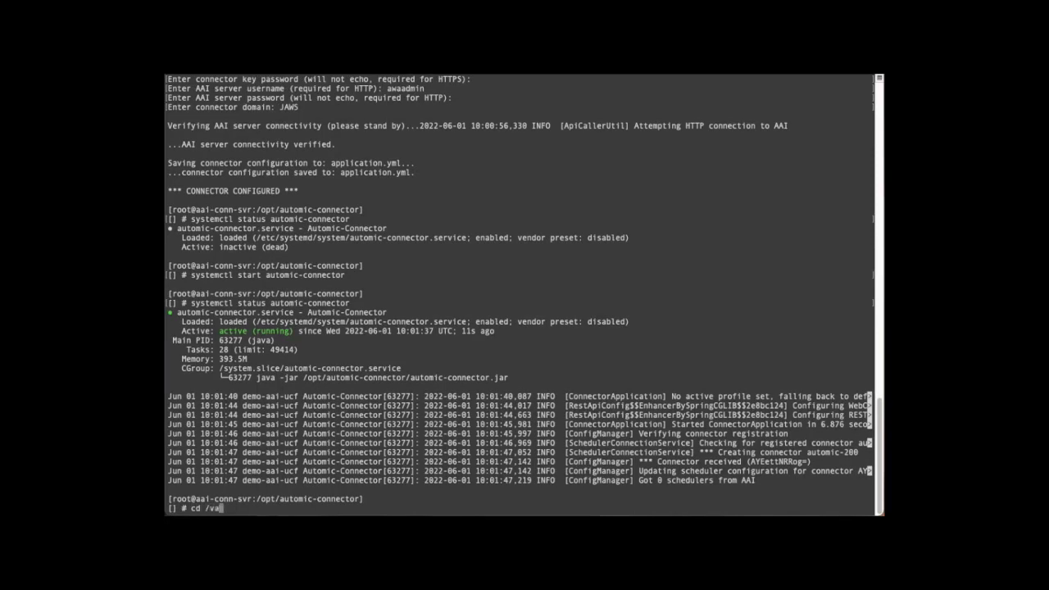
pyautogui.write('r/log')
pyautogui.press('Return')
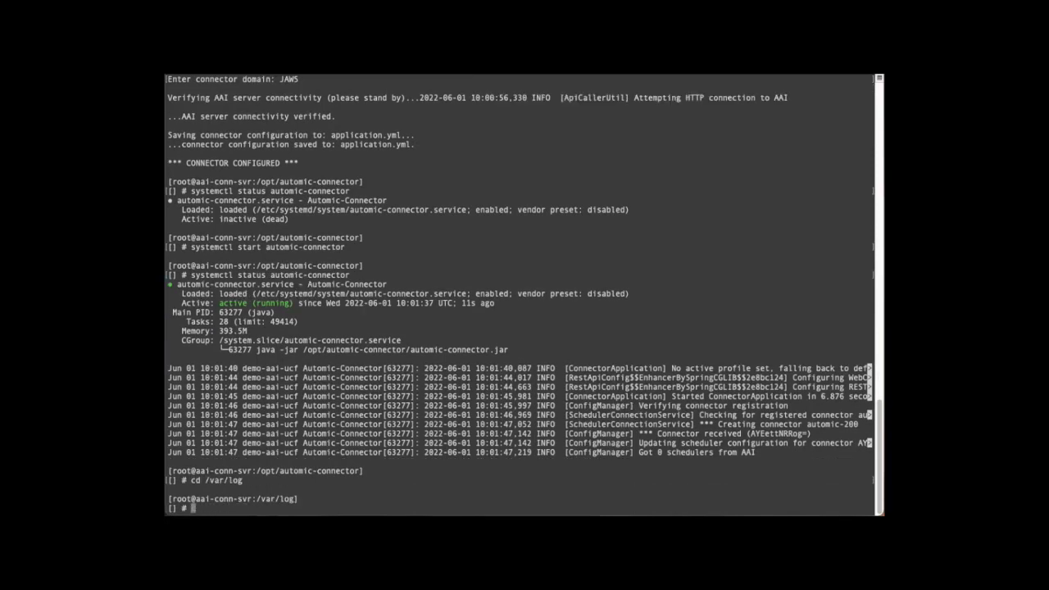
pyautogui.write('ls -ltr')
pyautogui.press('Return')
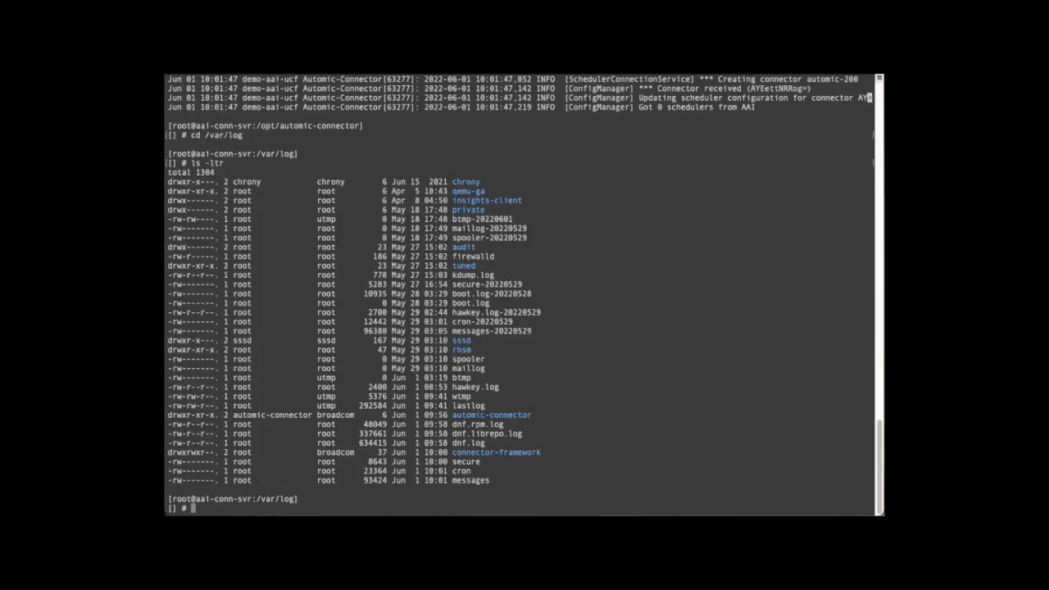
# - Enter connector-framework, list its files, and follow connector-framework.log with tail -100f
pyautogui.write('cd conn')
pyautogui.press('Tab')
pyautogui.press('Return')
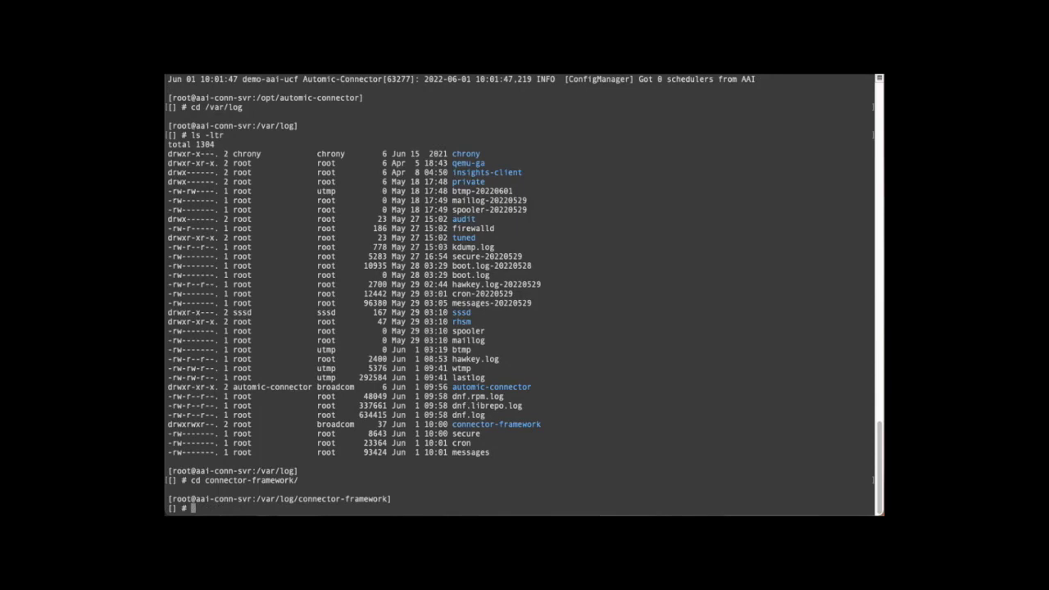
pyautogui.write('ls -ltr')
pyautogui.press('Return')
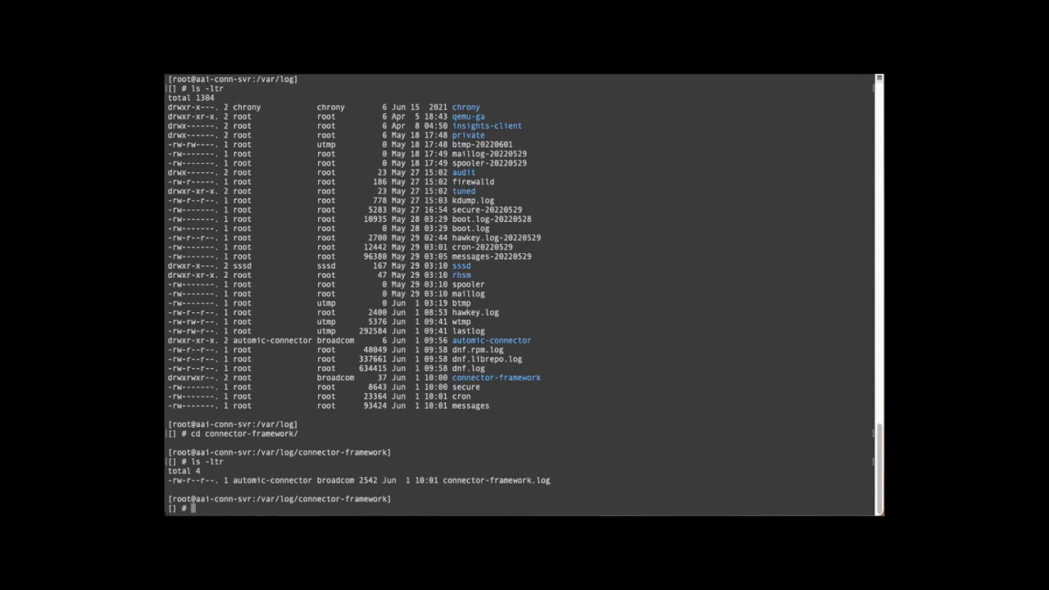
pyautogui.write('tail -100f con')
pyautogui.press('Tab')
pyautogui.press('Return')
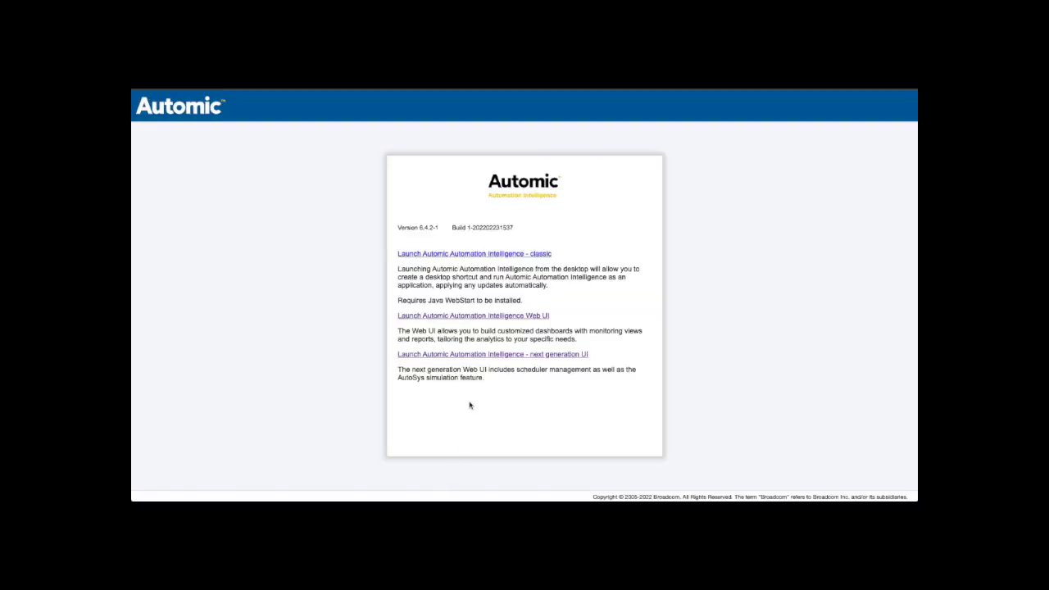
# - Launch the next generation UI and open System to see scheduler statuses
pyautogui.click(474, 356)
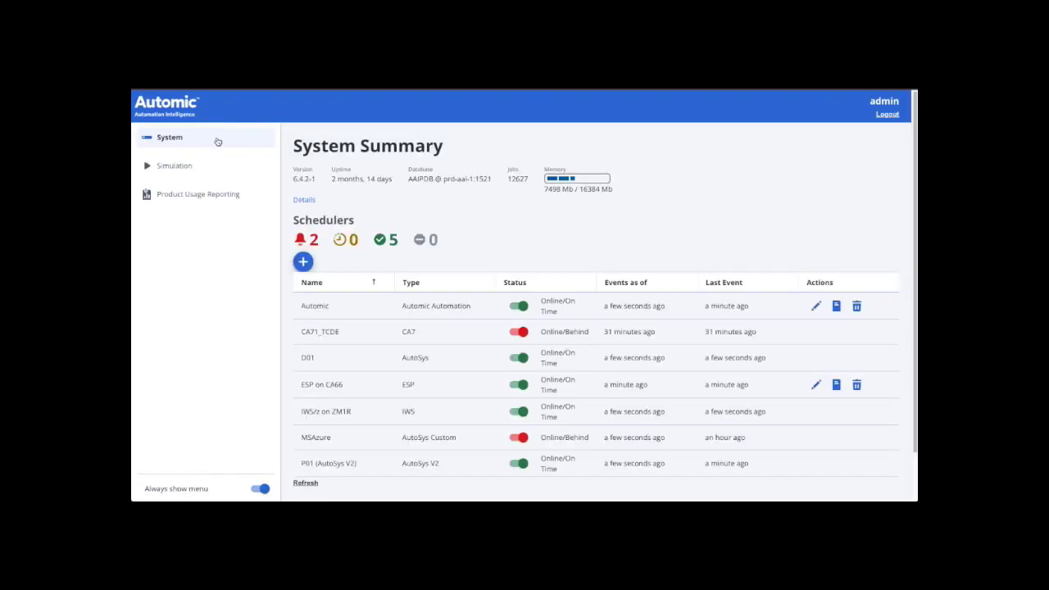
pyautogui.click(218, 142)
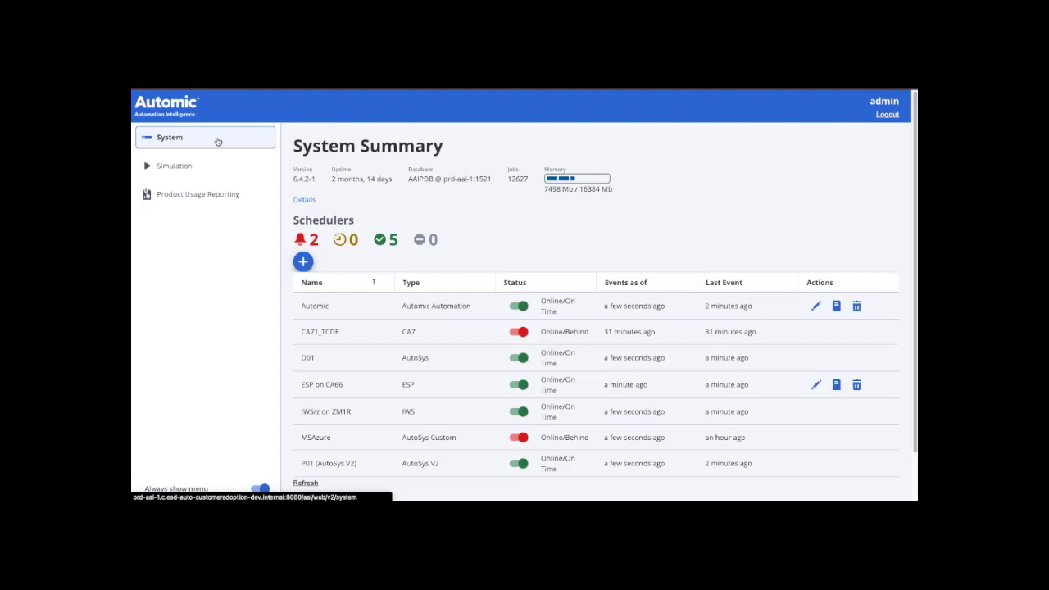
# - Add a scheduler named Automic-200 of type Automic Automation using connector automic-200
pyautogui.click(305, 264)
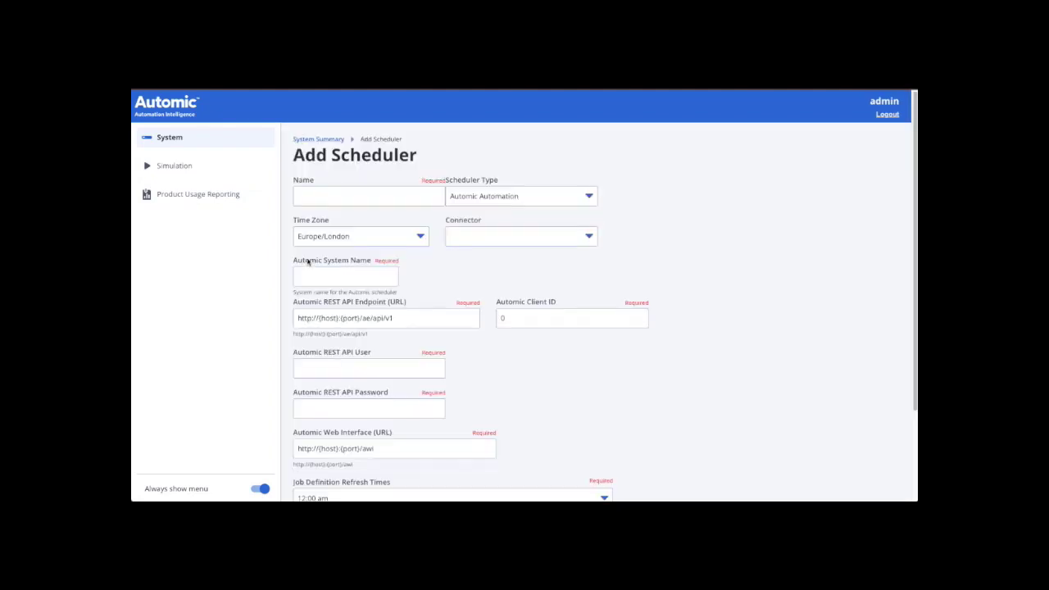
pyautogui.click(313, 196)
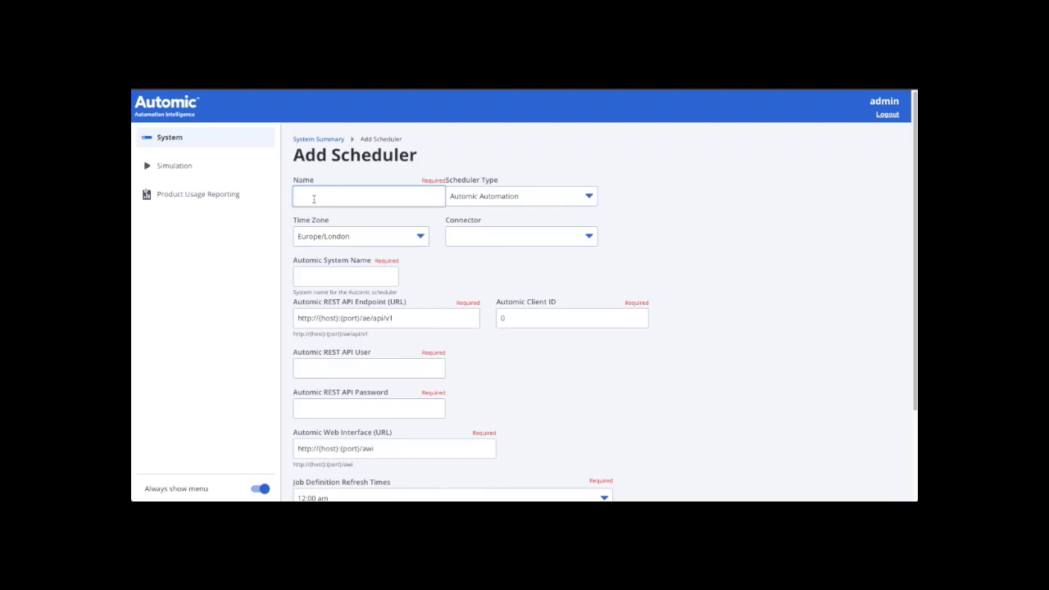
pyautogui.write('Automic-200')
pyautogui.press('Tab')
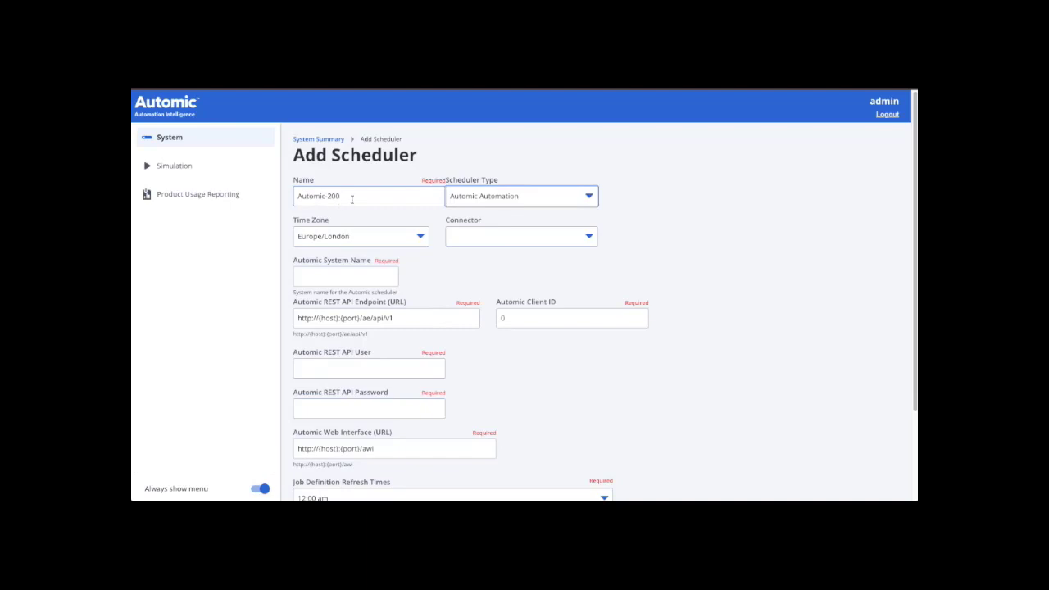
pyautogui.click(587, 199)
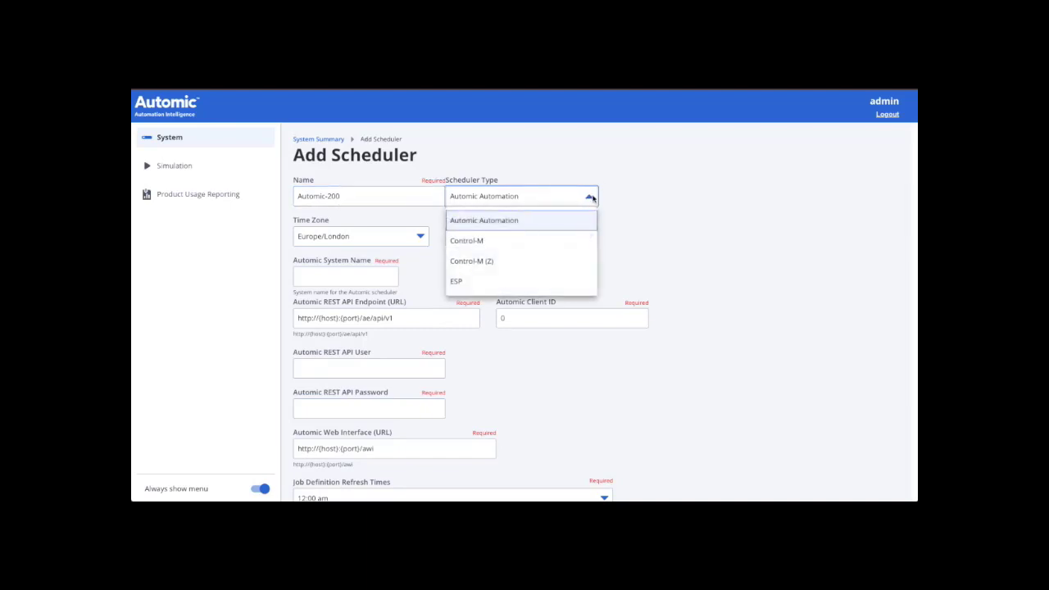
pyautogui.click(534, 218)
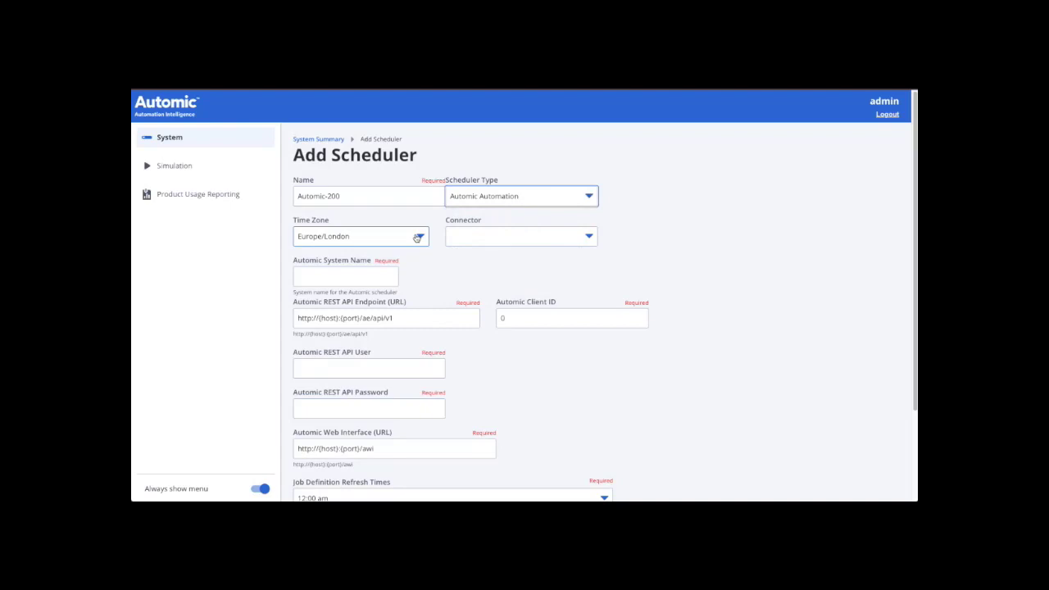
pyautogui.click(492, 237)
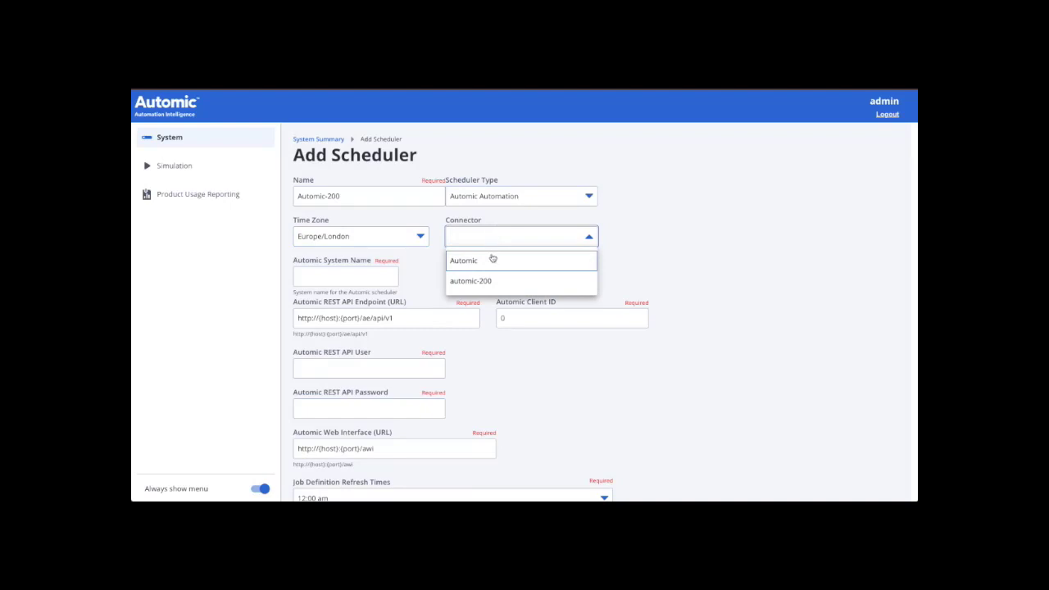
pyautogui.click(484, 285)
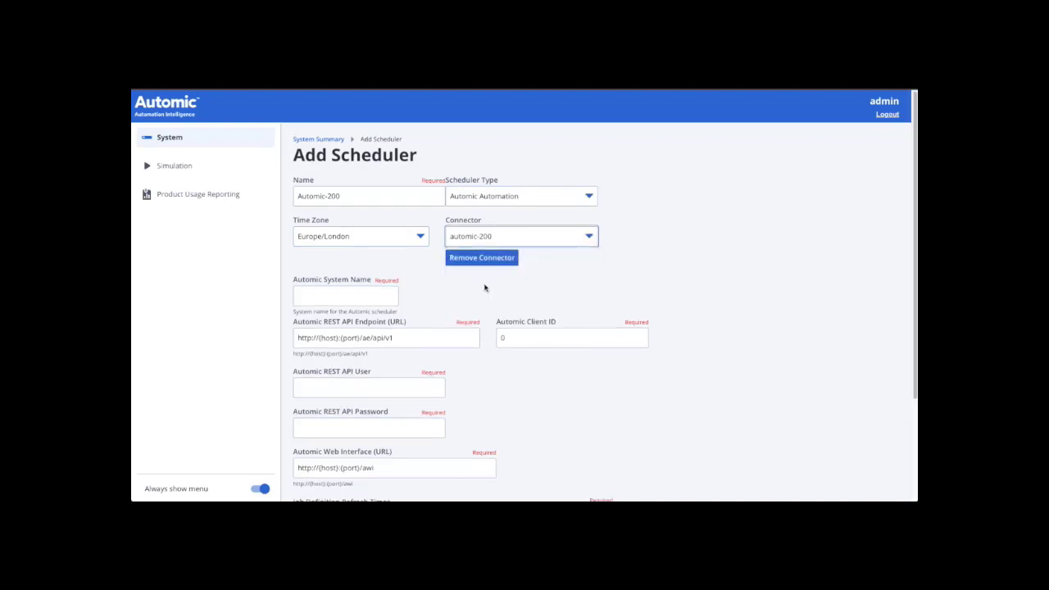
pyautogui.click(382, 293)
pyautogui.click(363, 297)
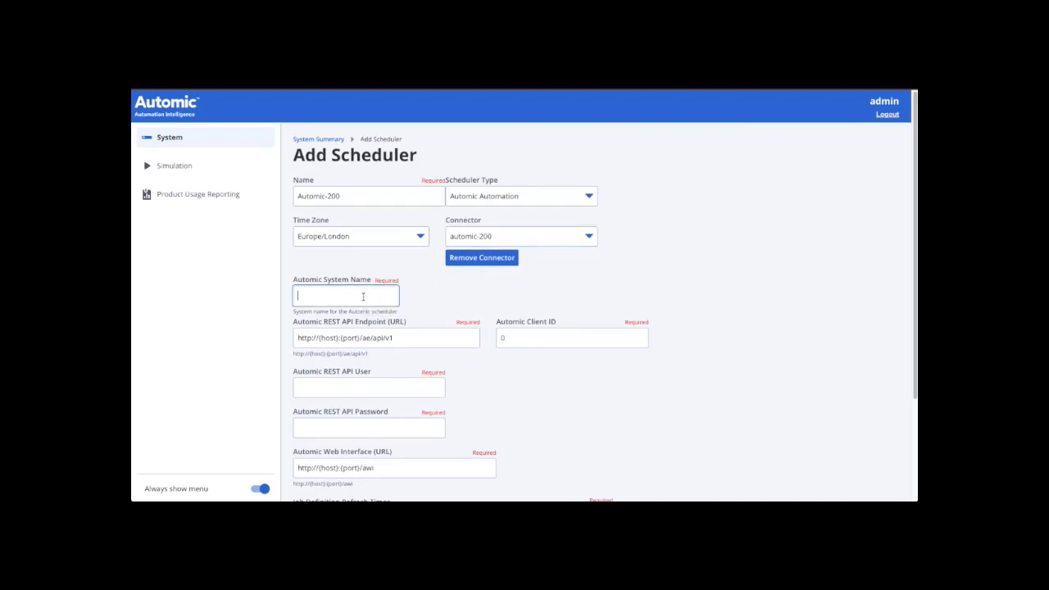
pyautogui.write('AUTOMIC')
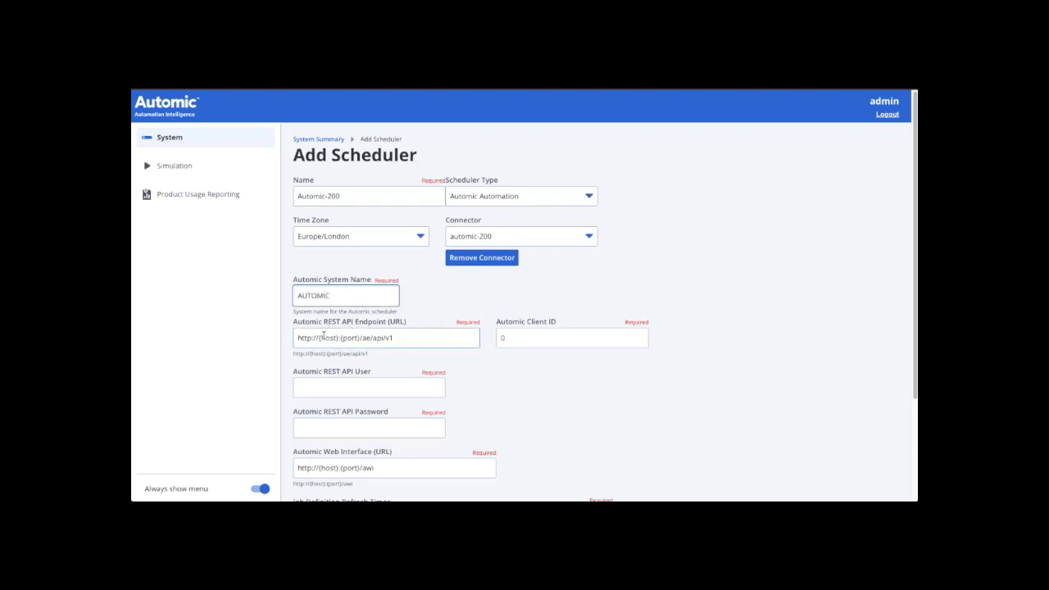
pyautogui.moveTo(319, 338); pyautogui.dragTo(397, 340)
pyautogui.moveTo(321, 337); pyautogui.dragTo(337, 338)
pyautogui.press('BackSpace')
pyautogui.press('BackSpace')
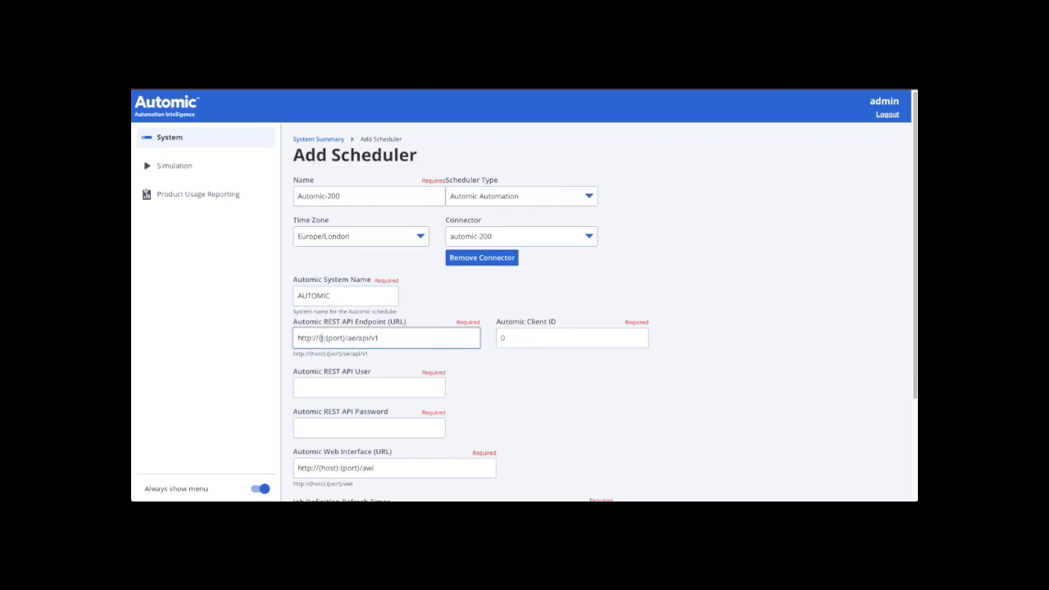
pyautogui.press('Delete')
pyautogui.write('automic')
pyautogui.click(366, 338)
pyautogui.press('BackSpace')
pyautogui.press('BackSpace')
pyautogui.press('BackSpace')
pyautogui.press('BackSpace')
pyautogui.press('BackSpace')
pyautogui.press('BackSpace')
pyautogui.write('8088')
pyautogui.doubleClick(504, 336)
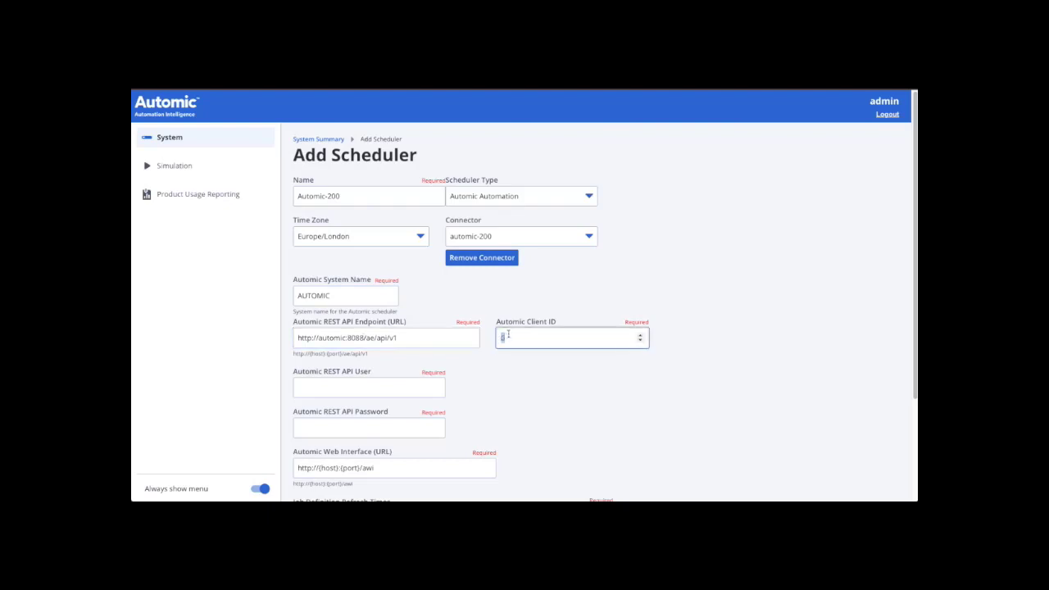
pyautogui.write('200')
pyautogui.click(335, 386)
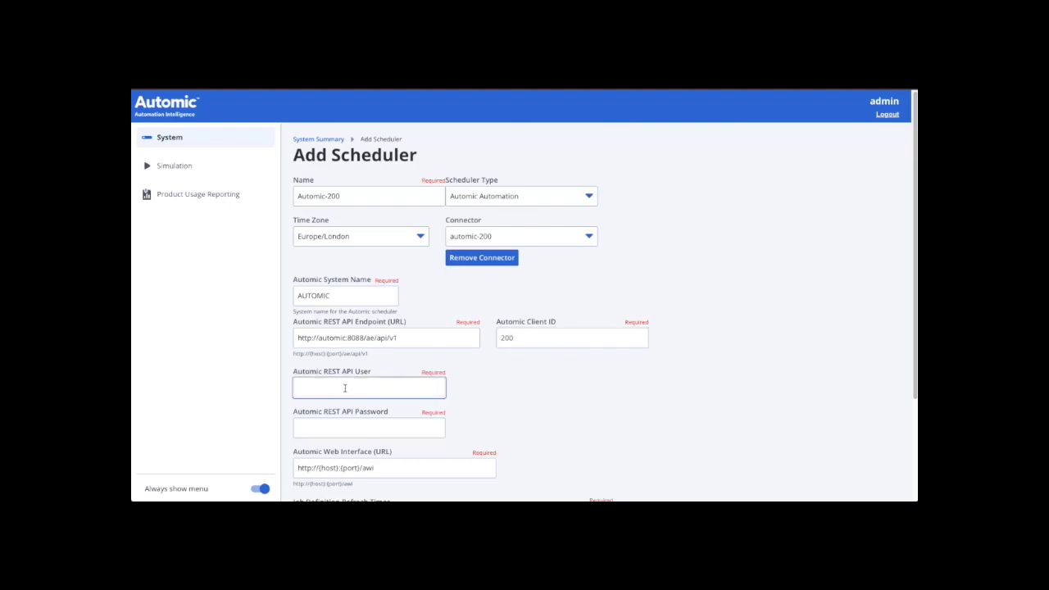
pyautogui.write('AAI')
pyautogui.click(334, 426)
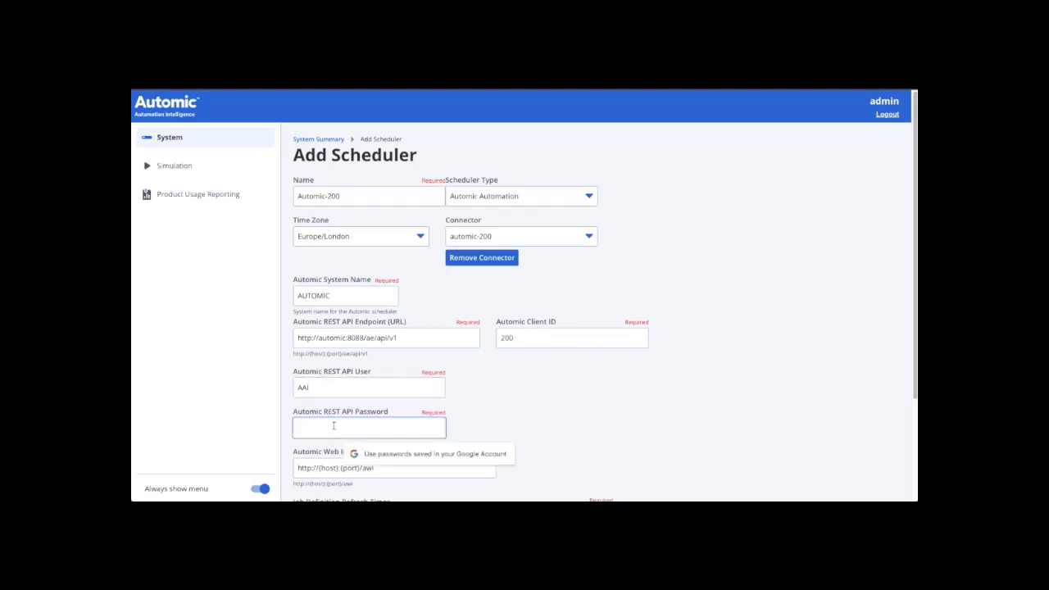
pyautogui.write('AAI')
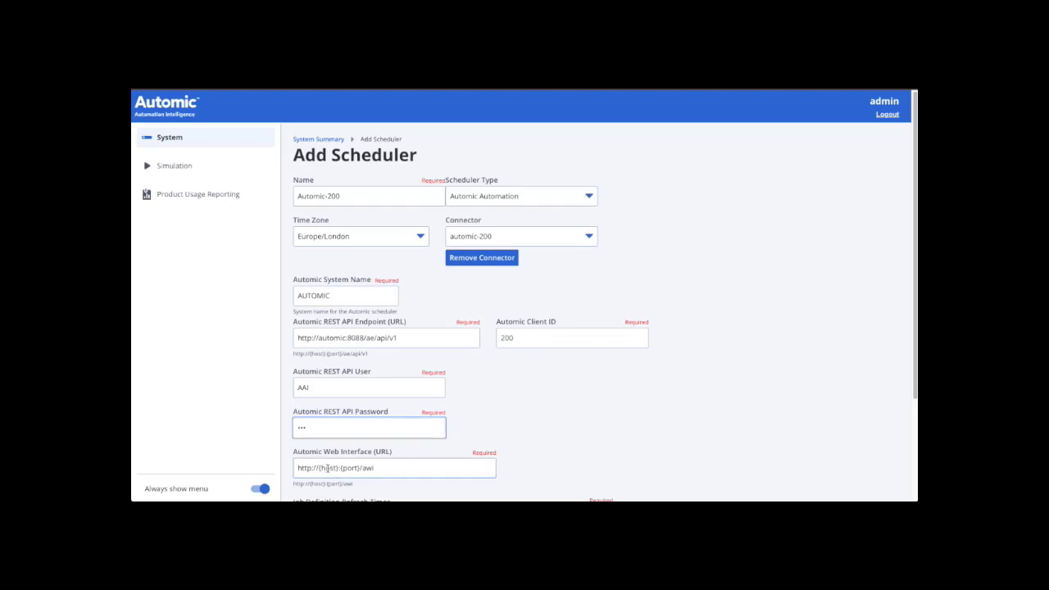
pyautogui.moveTo(319, 466); pyautogui.dragTo(361, 467)
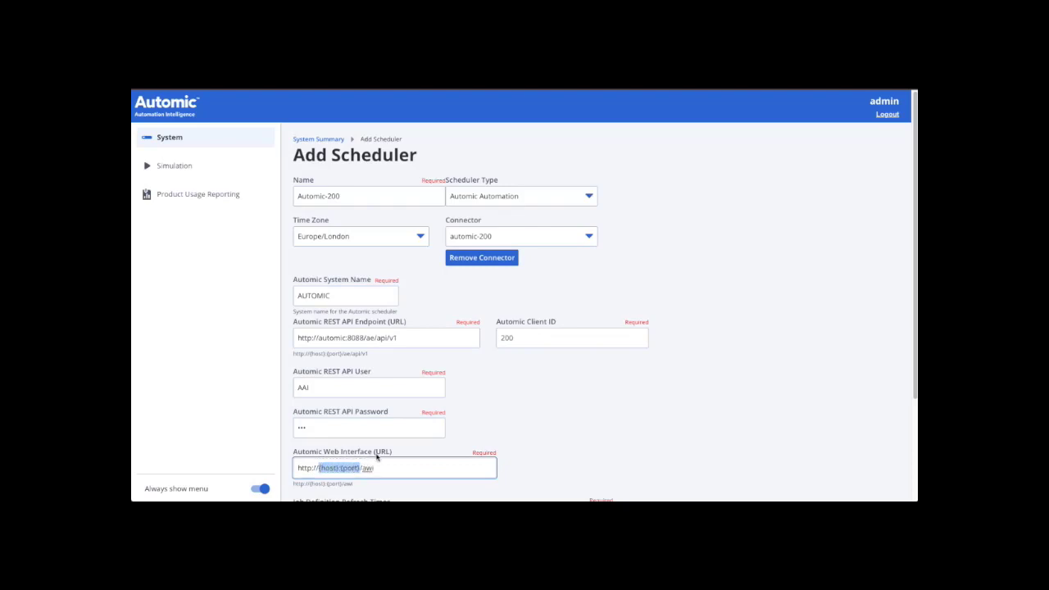
pyautogui.write('automic:8080')
pyautogui.scroll(-1, 397, 436)
pyautogui.scroll(-1, 398, 436)
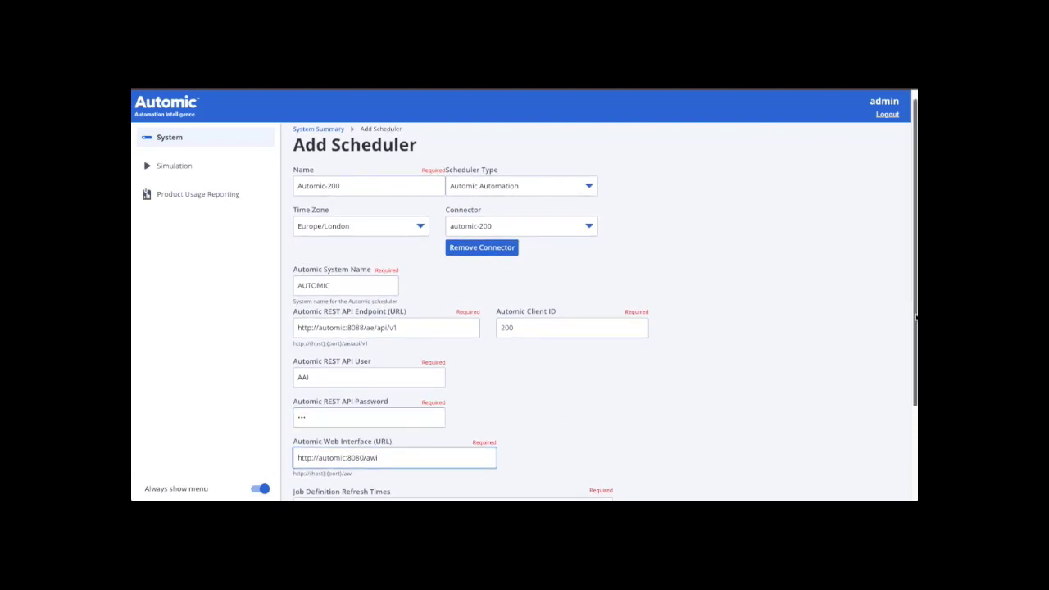
pyautogui.moveTo(916, 318); pyautogui.dragTo(908, 426)
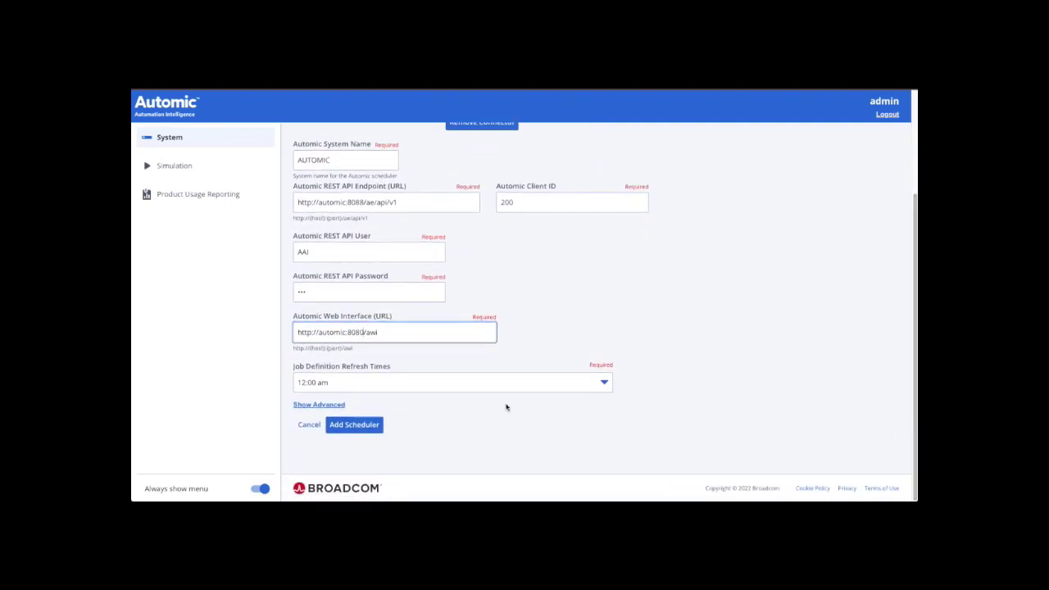
# - Add 3:00, 6:00 and 9:00 am job definition refresh times, then show the advanced settings
pyautogui.click(605, 385)
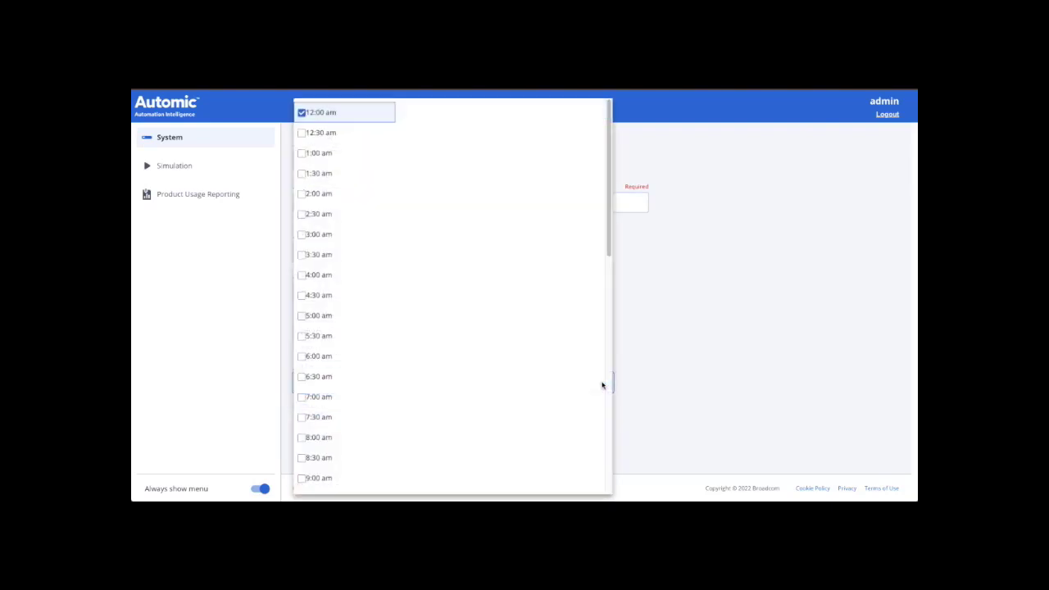
pyautogui.click(301, 236)
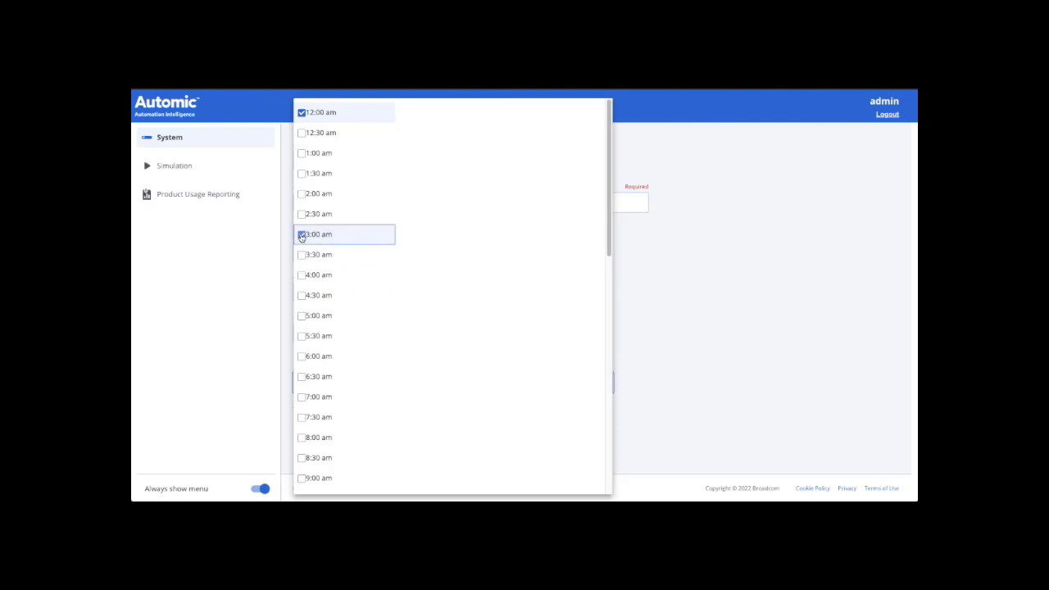
pyautogui.click(303, 358)
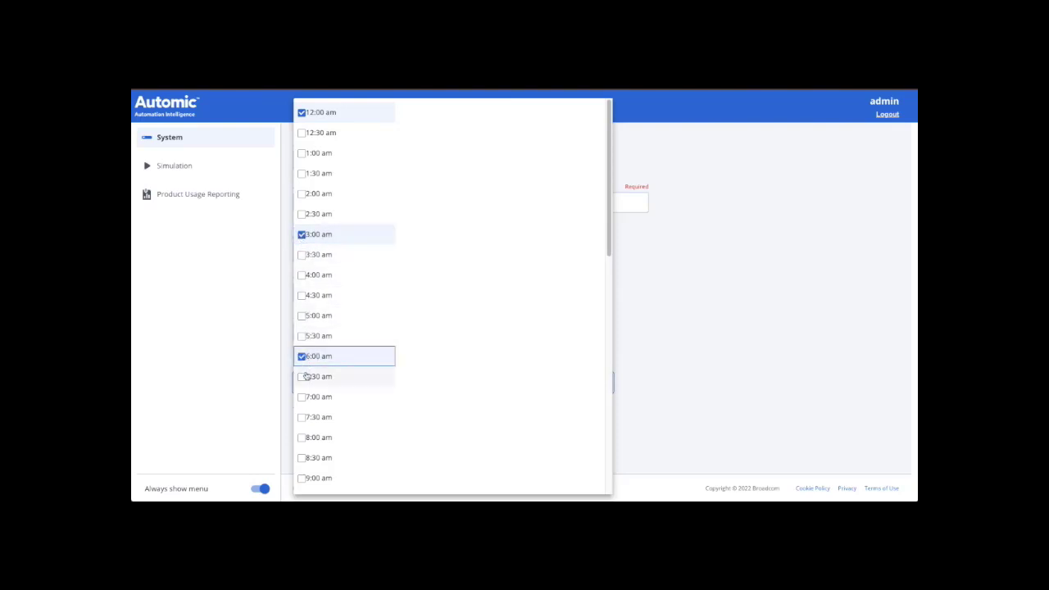
pyautogui.click(301, 481)
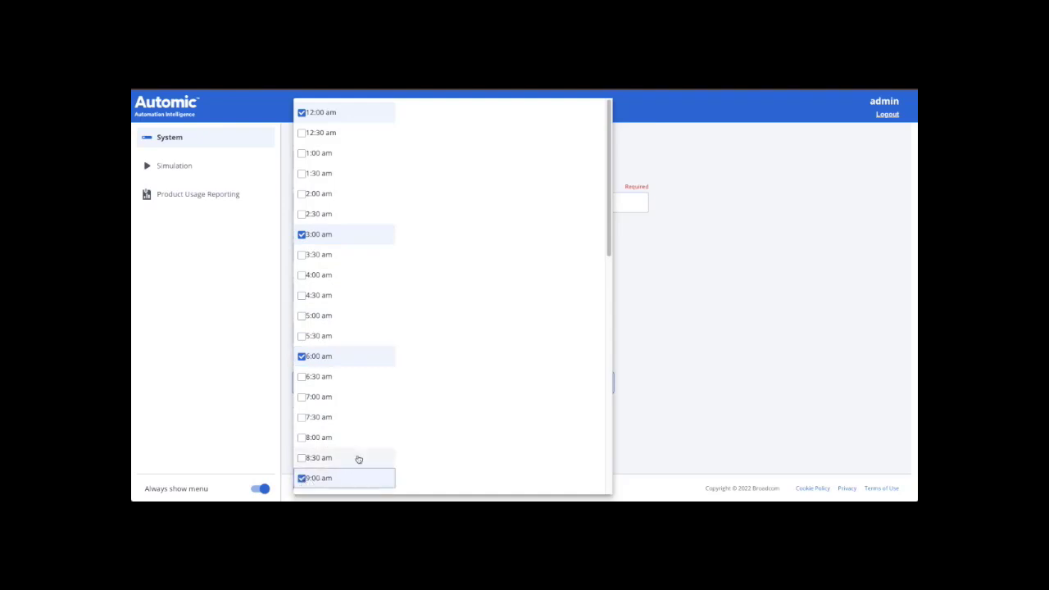
pyautogui.click(653, 363)
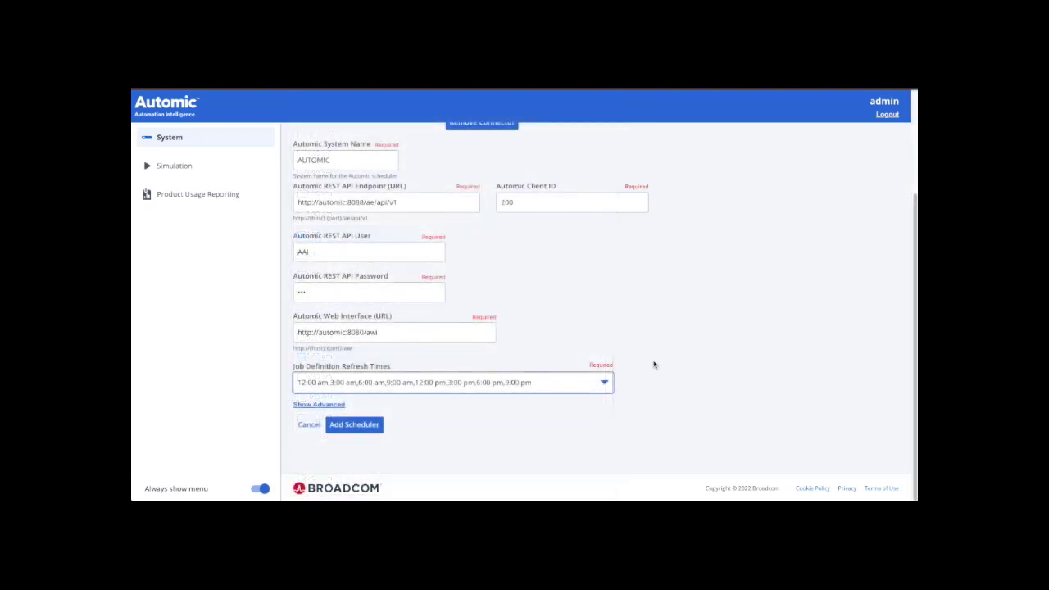
pyautogui.click(334, 407)
pyautogui.scroll(-2, 897, 328)
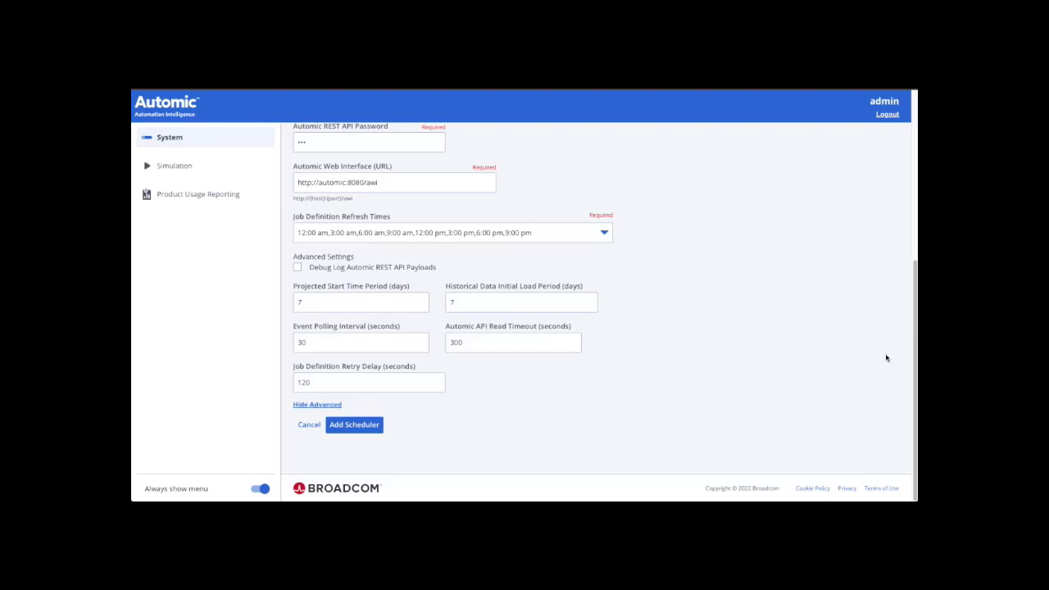
# - Save the new Automic-200 scheduler for client 200 with Add Scheduler
pyautogui.click(362, 428)
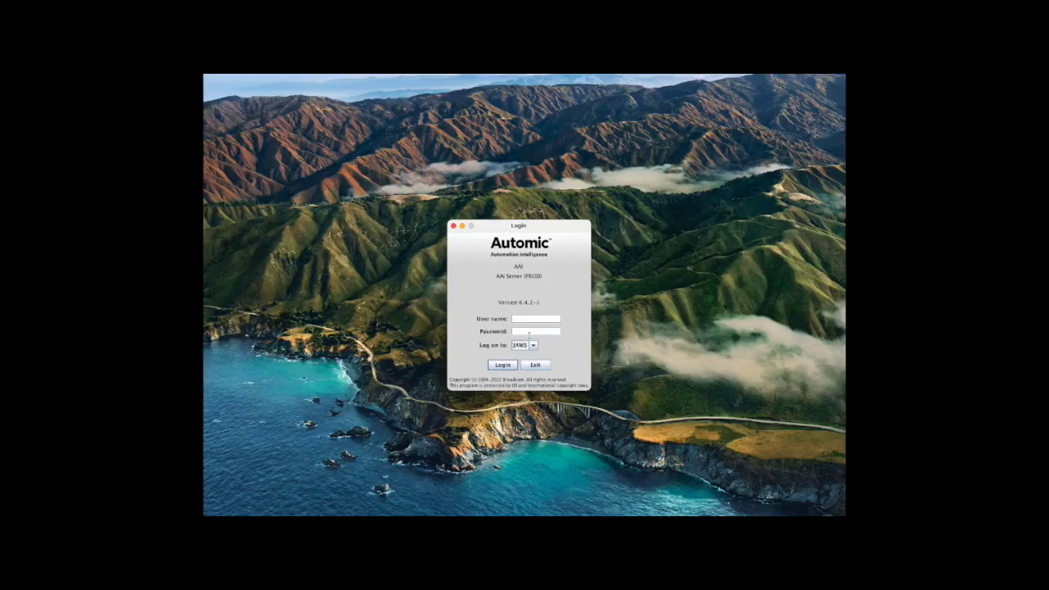
# - Log in to the desktop client with the administrator user name and password
pyautogui.click(530, 321)
pyautogui.write('admin****')
pyautogui.press('Return')
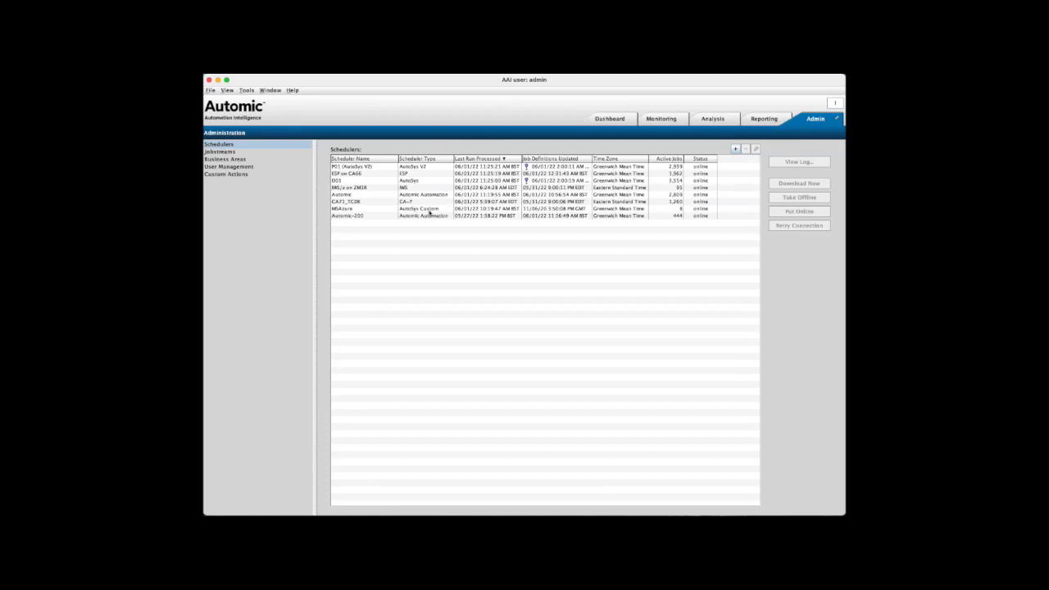
# - Select the Automic-200 scheduler row and open Tools > Job Search
pyautogui.click(403, 217)
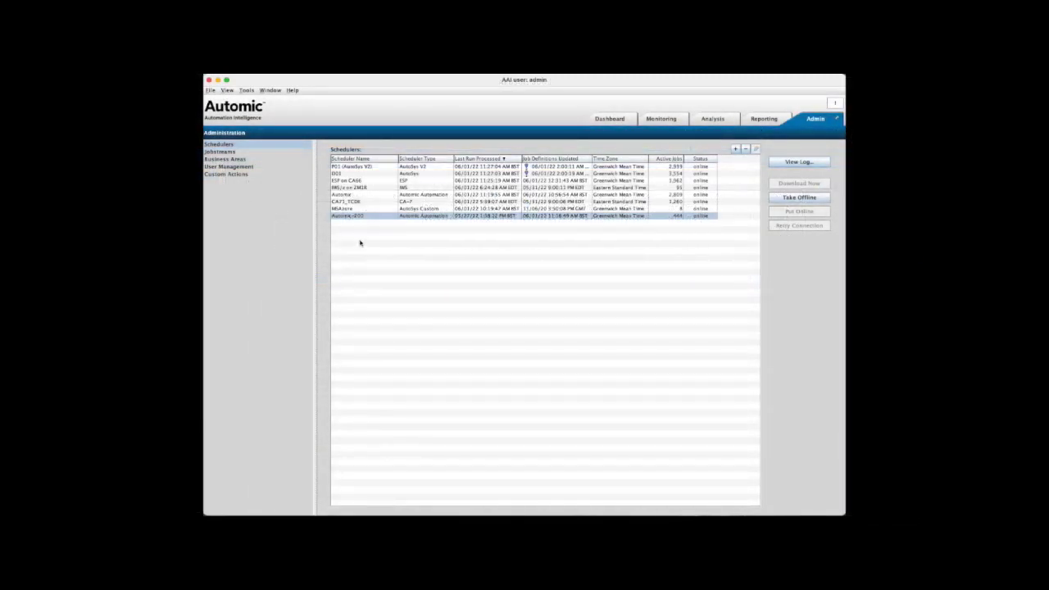
pyautogui.click(247, 91)
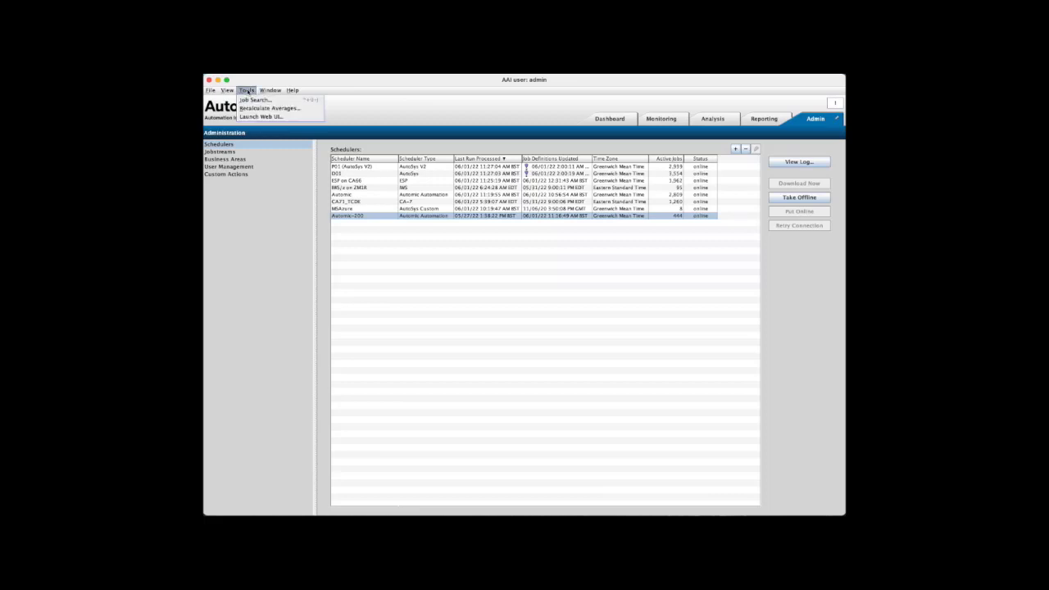
pyautogui.click(248, 100)
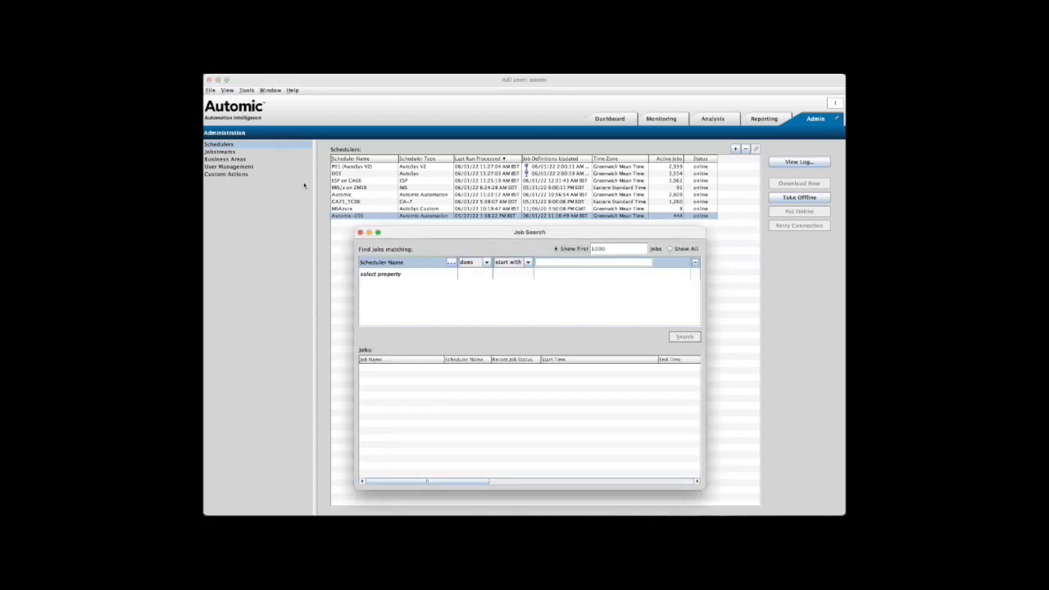
# - Set the first search criterion to Scheduler Name does match Automic-200
pyautogui.click(451, 262)
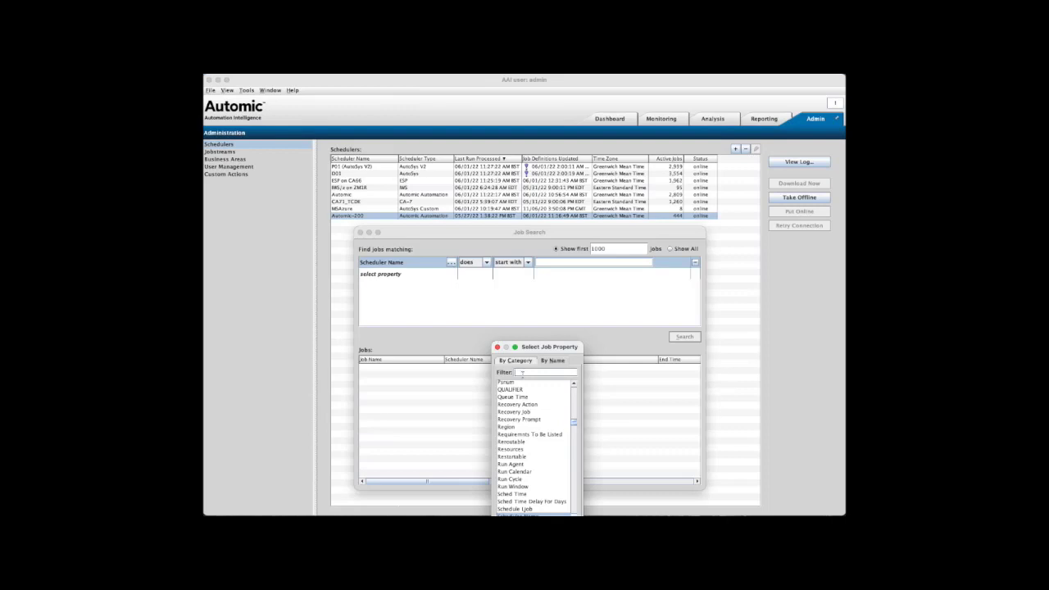
pyautogui.write('S')
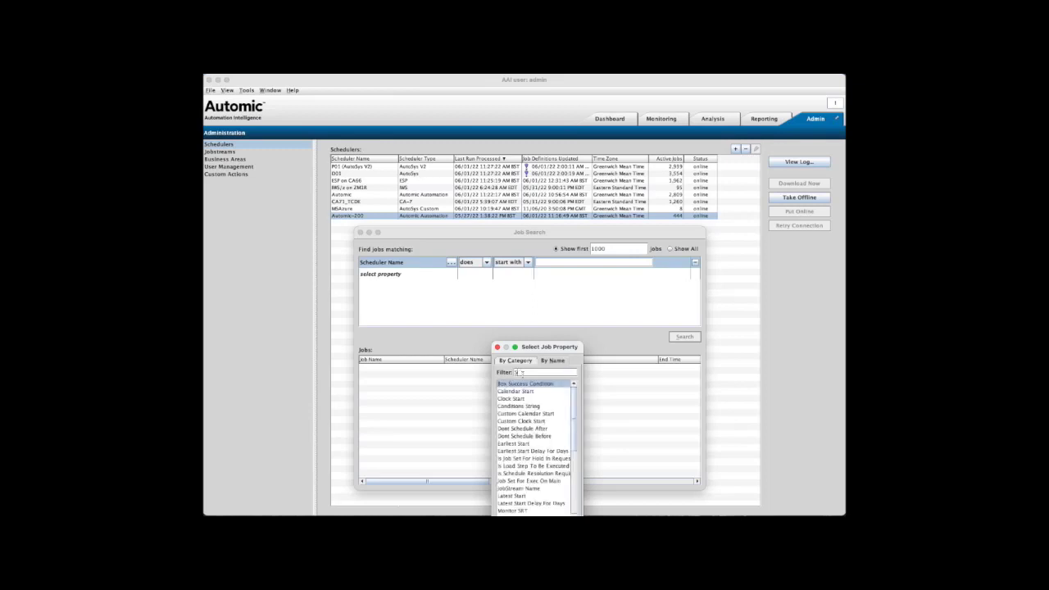
pyautogui.write('ched')
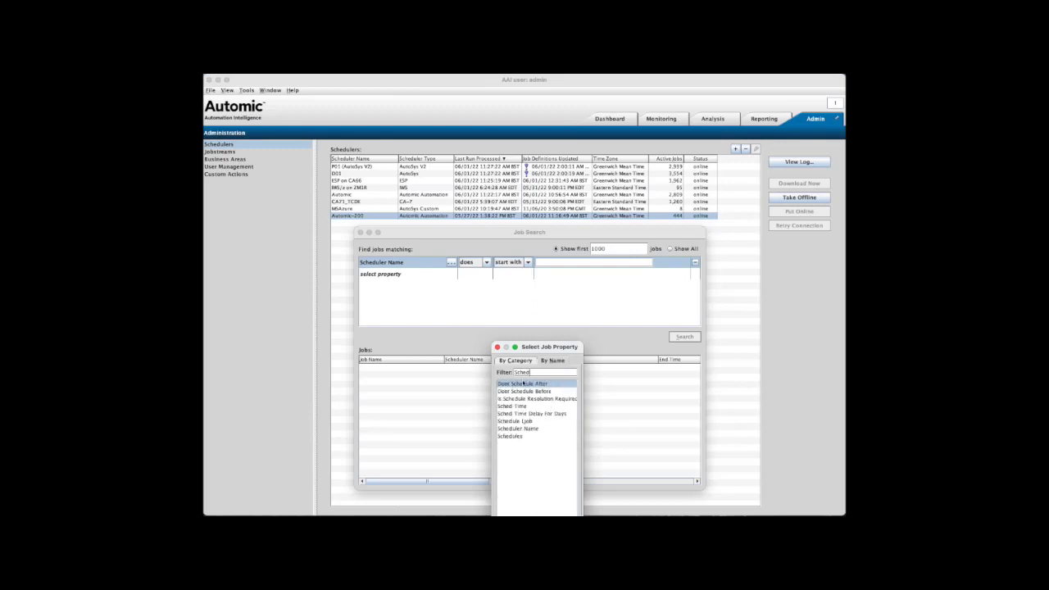
pyautogui.click(528, 428)
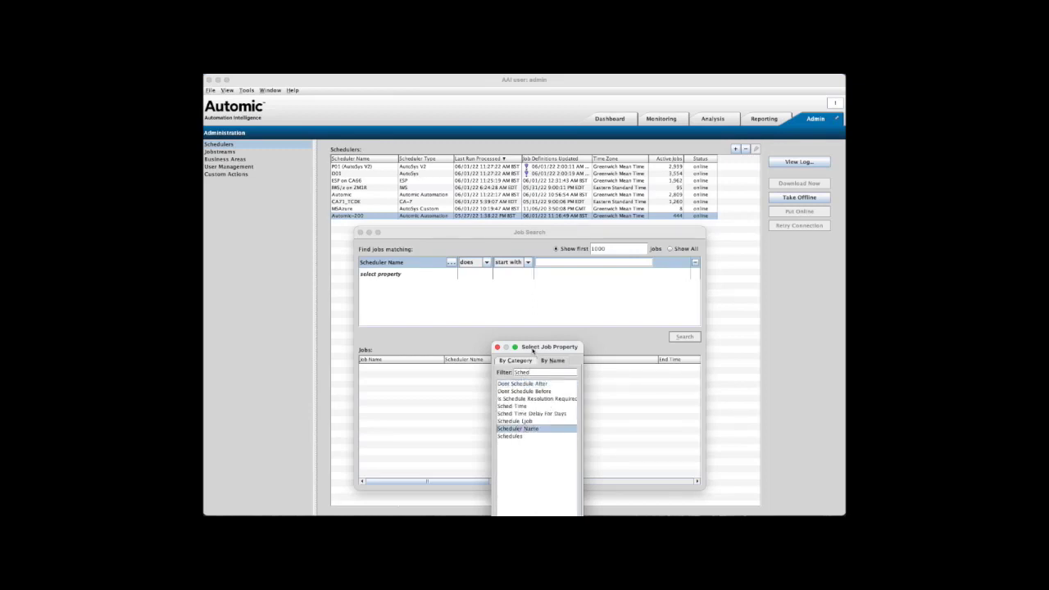
pyautogui.moveTo(533, 350); pyautogui.dragTo(530, 293)
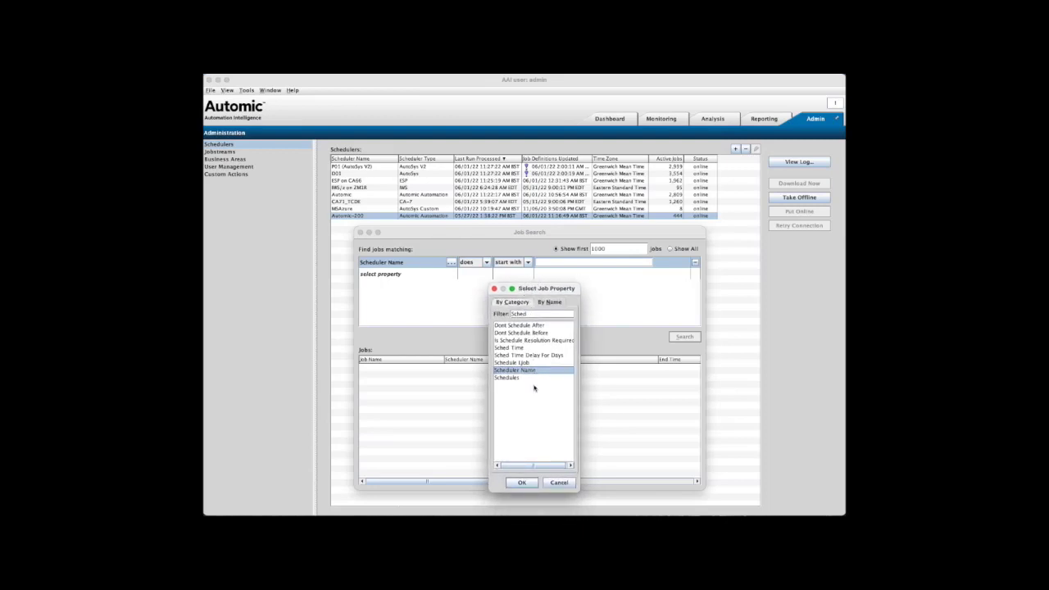
pyautogui.click(526, 483)
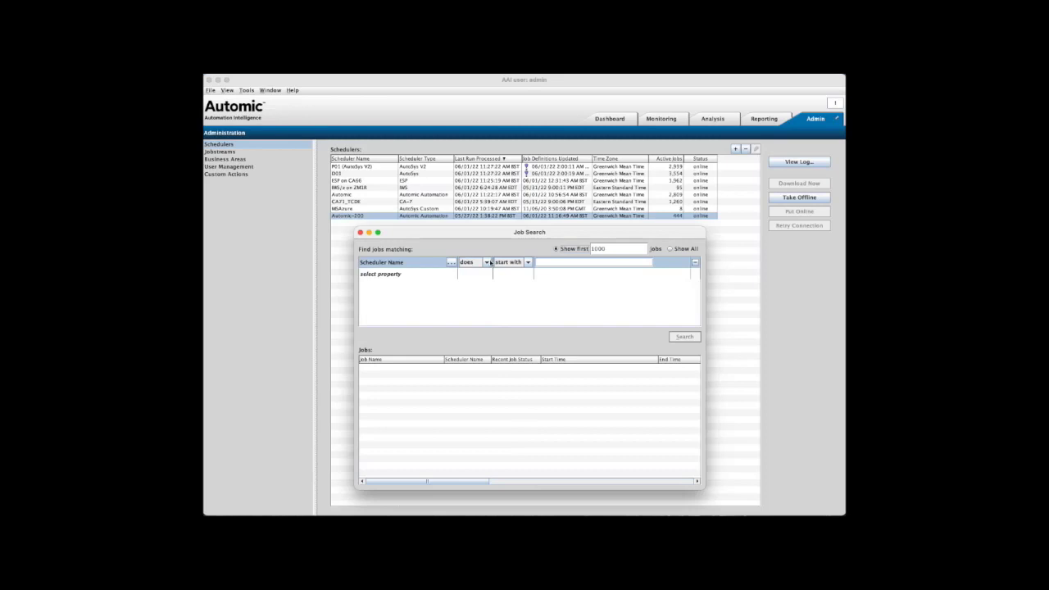
pyautogui.click(488, 262)
pyautogui.click(488, 261)
pyautogui.click(530, 263)
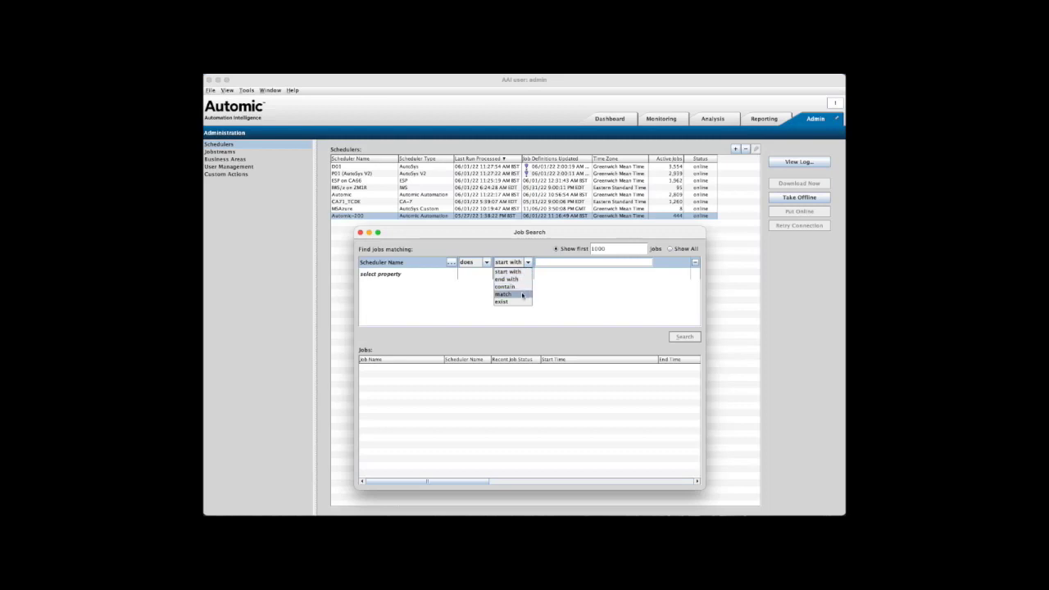
pyautogui.click(522, 295)
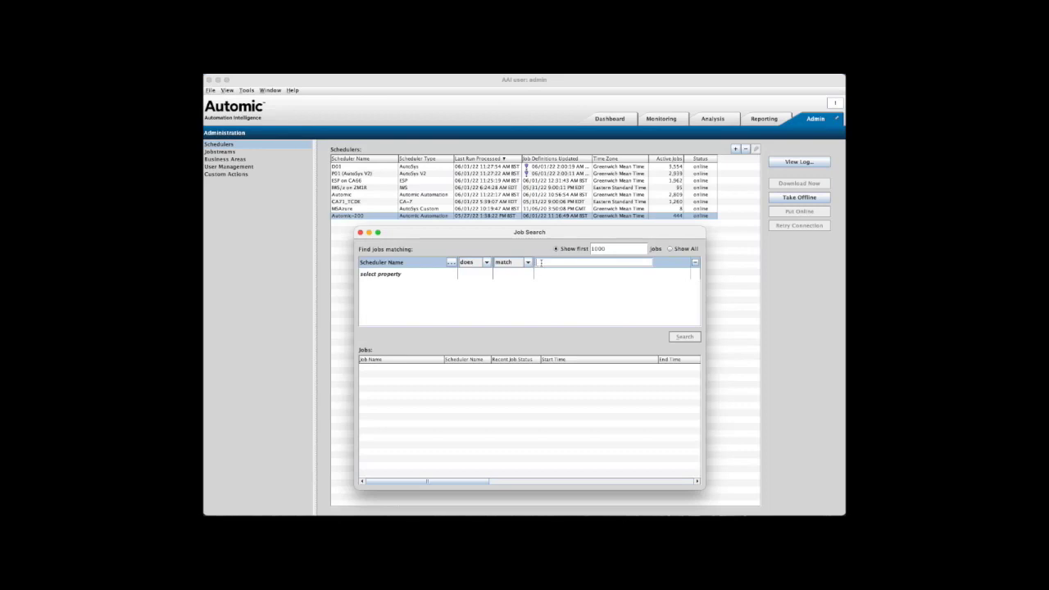
pyautogui.write('Automic-200')
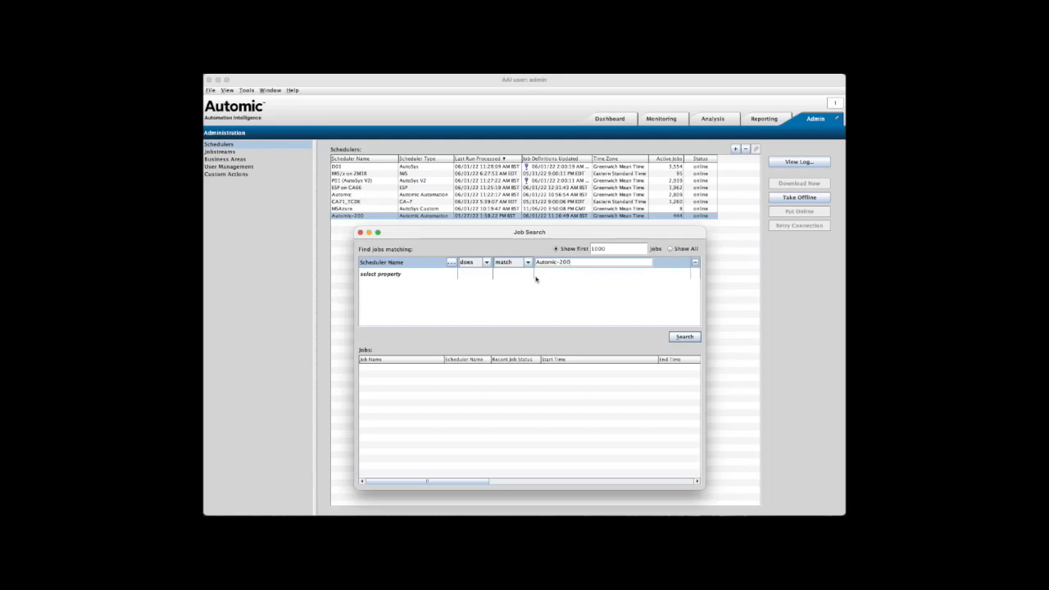
# - Add a second criterion, Job Name does contain UPJ, and run the search
pyautogui.click(391, 276)
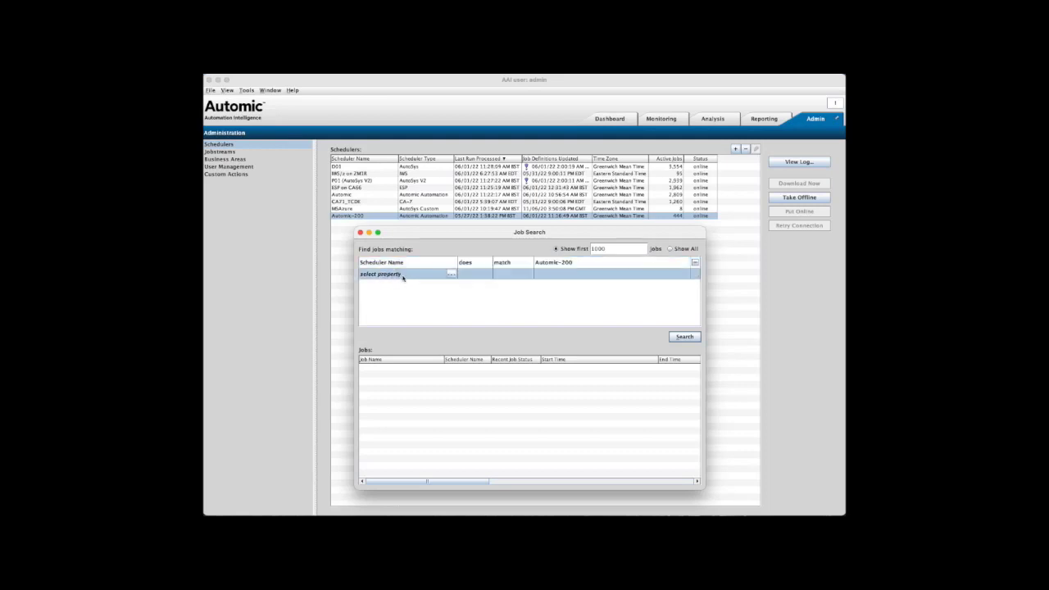
pyautogui.click(451, 274)
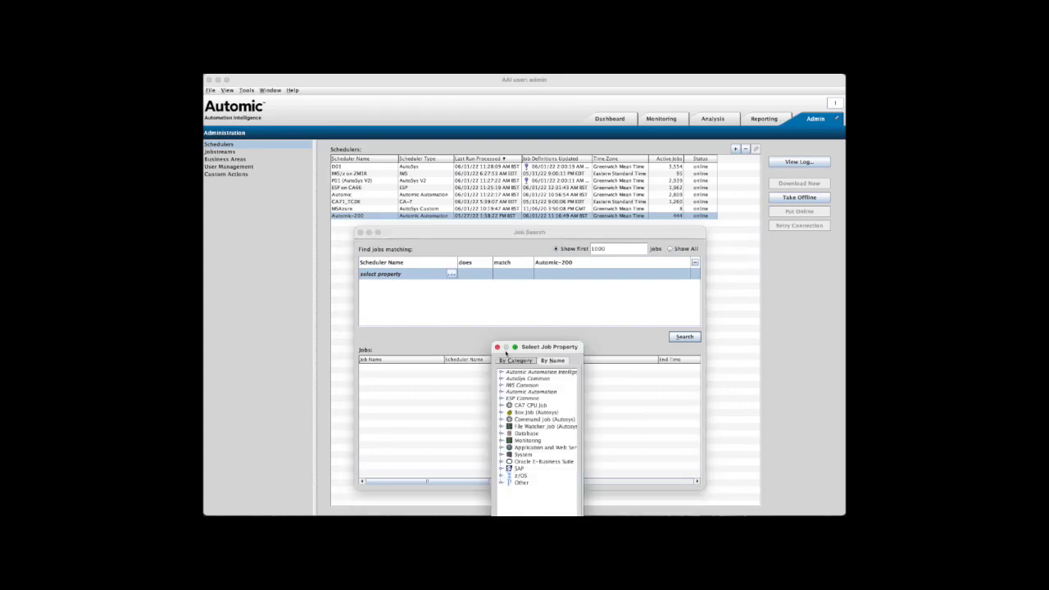
pyautogui.click(502, 373)
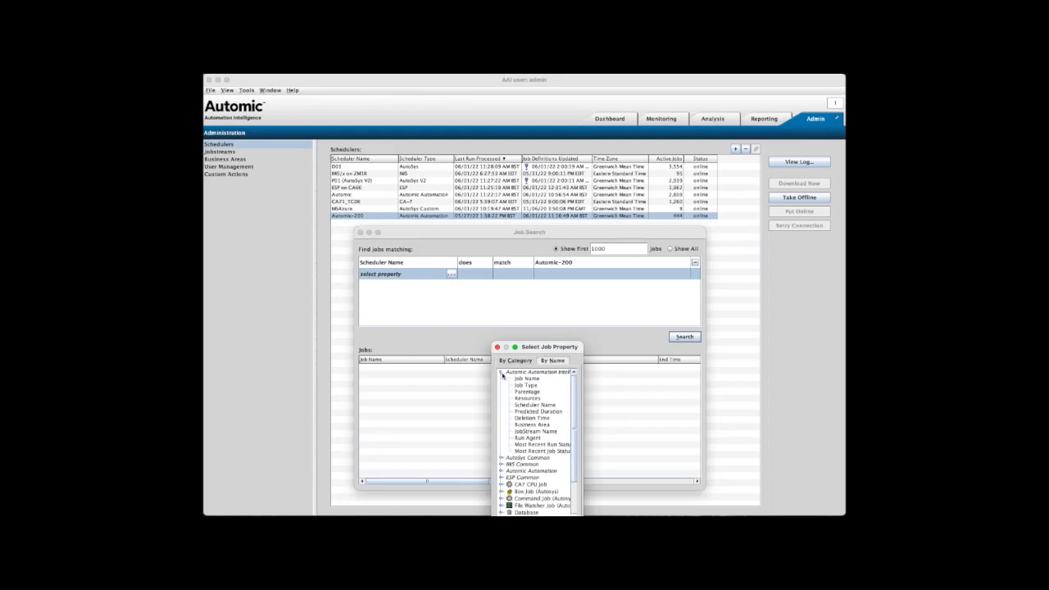
pyautogui.click(519, 380)
pyautogui.moveTo(534, 348); pyautogui.dragTo(536, 281)
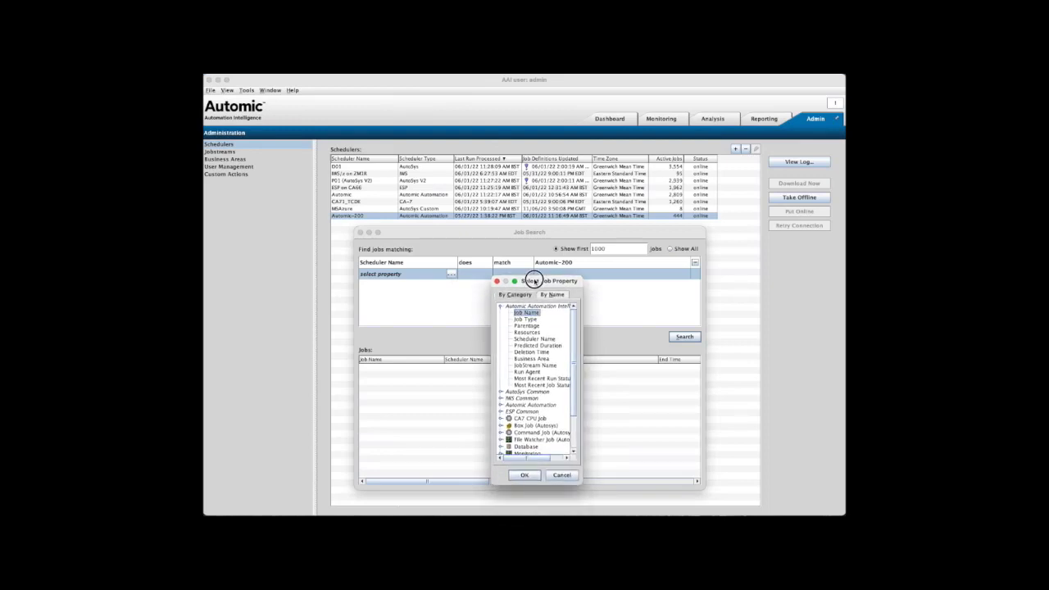
pyautogui.click(524, 475)
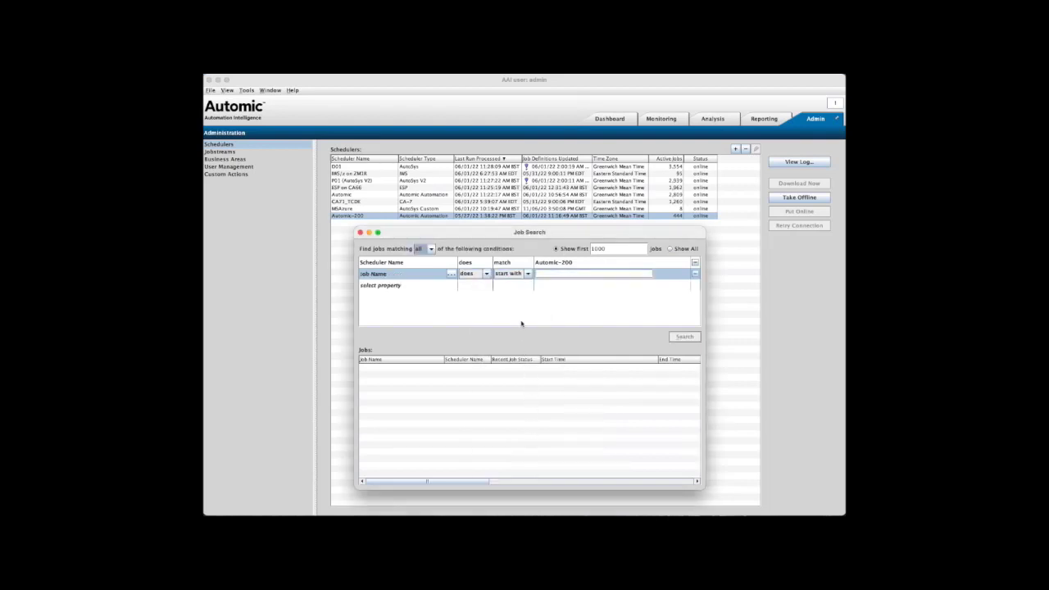
pyautogui.click(528, 273)
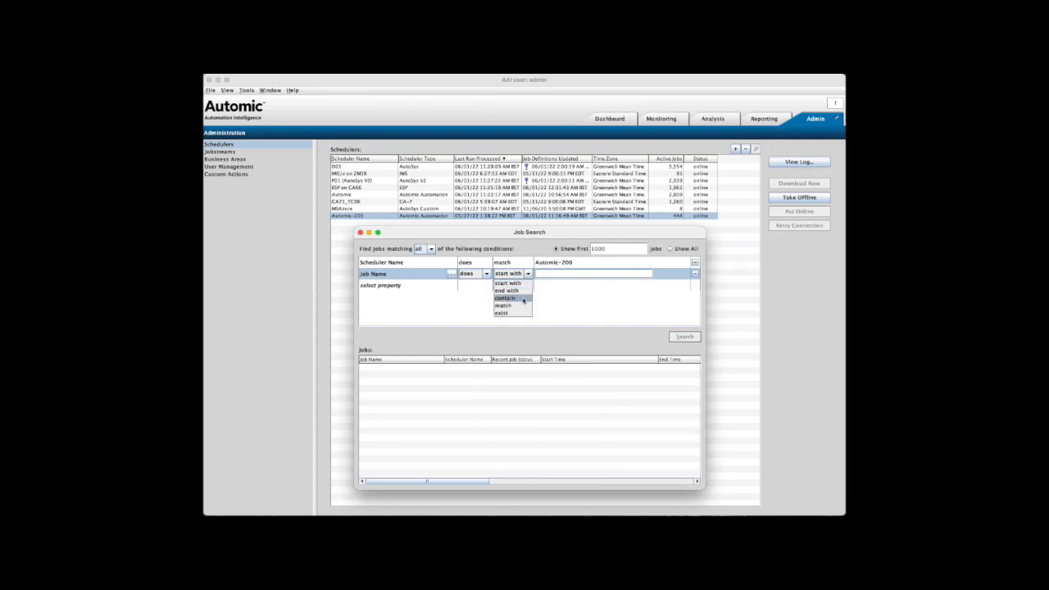
pyautogui.click(523, 298)
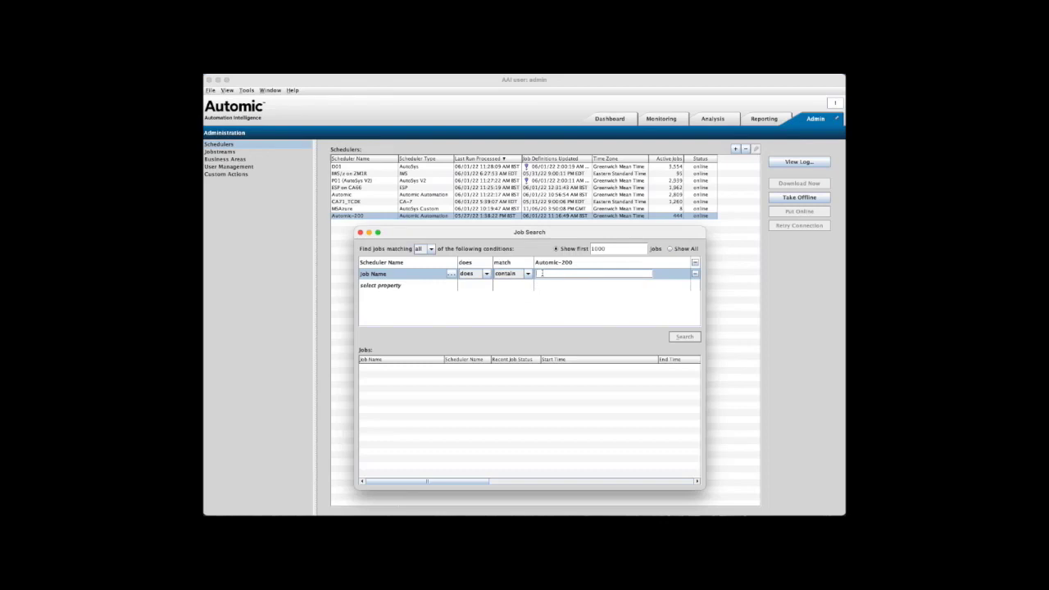
pyautogui.write('UPJ')
pyautogui.click(683, 338)
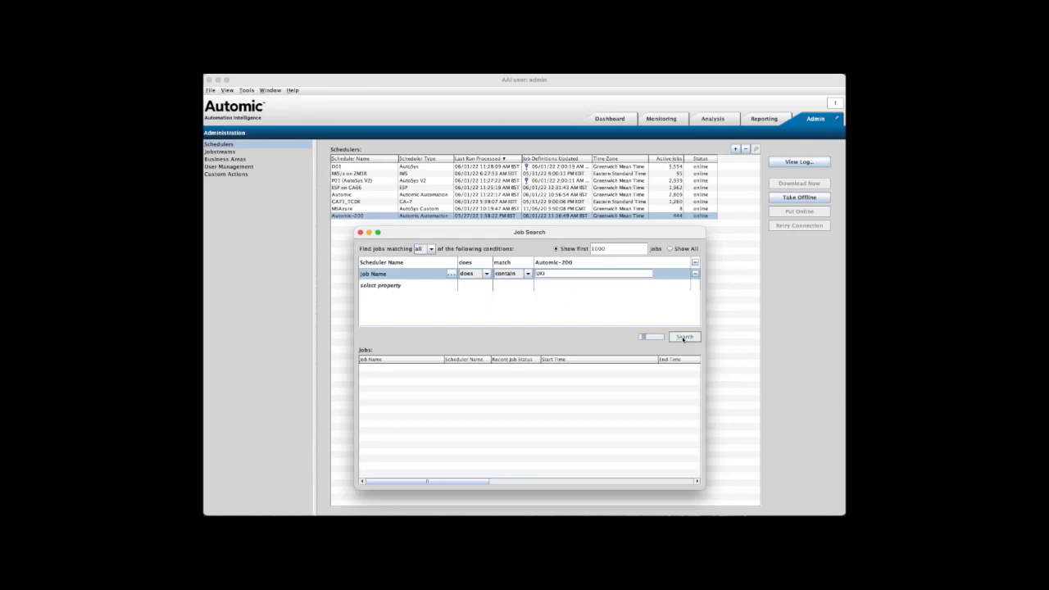